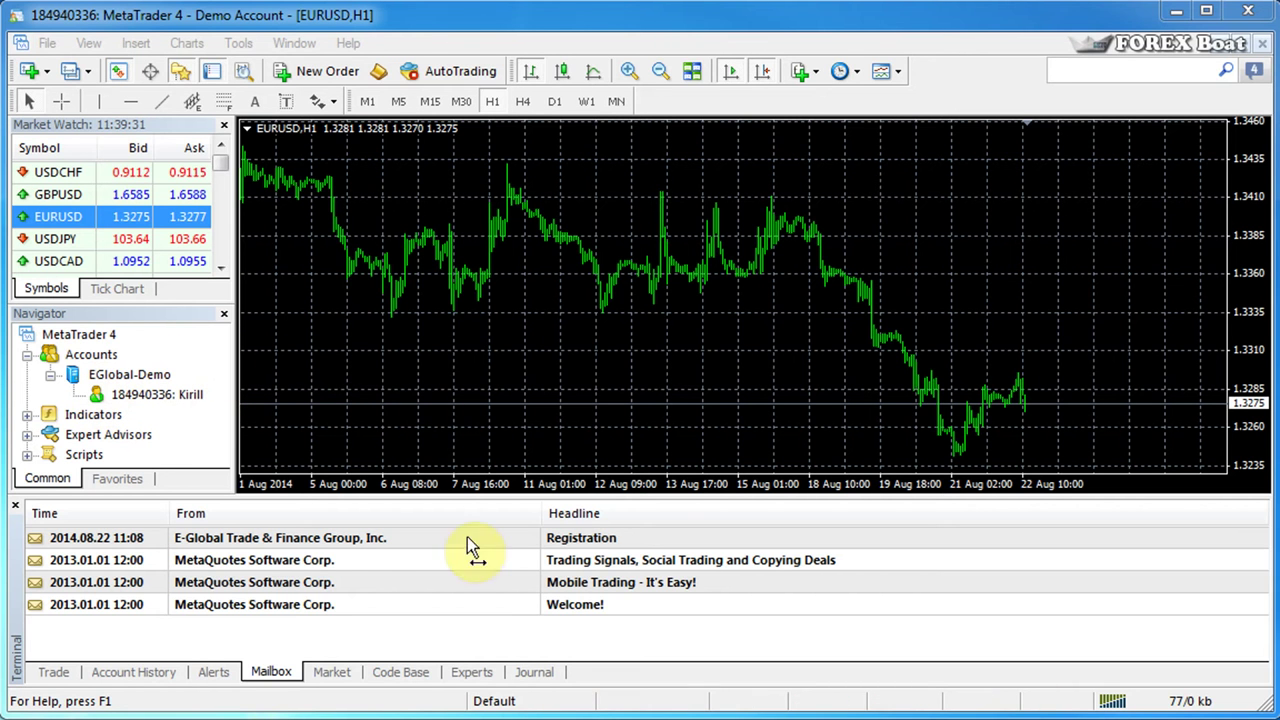
- Browse the Terminal's Trade, Account History, Alerts, Mailbox, Market, Code Base and Experts pages
left_click(208, 673)
left_click(150, 676)
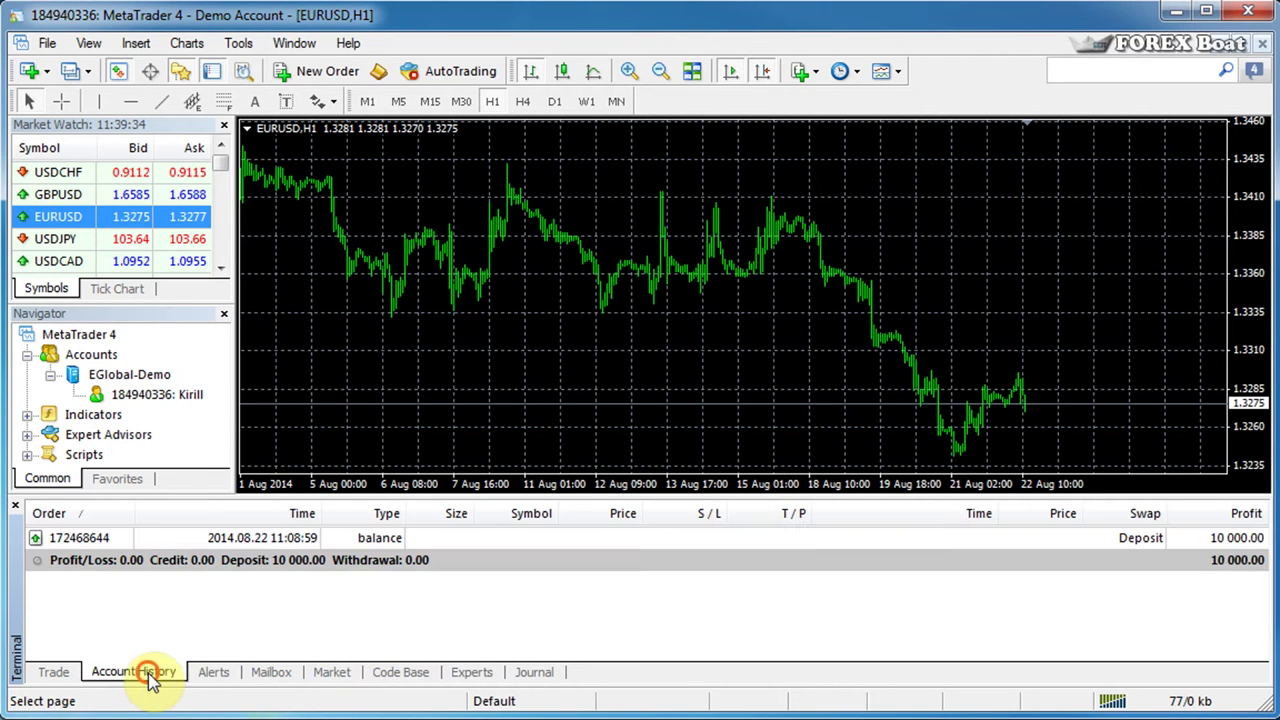
left_click(55, 674)
left_click(125, 674)
left_click(215, 675)
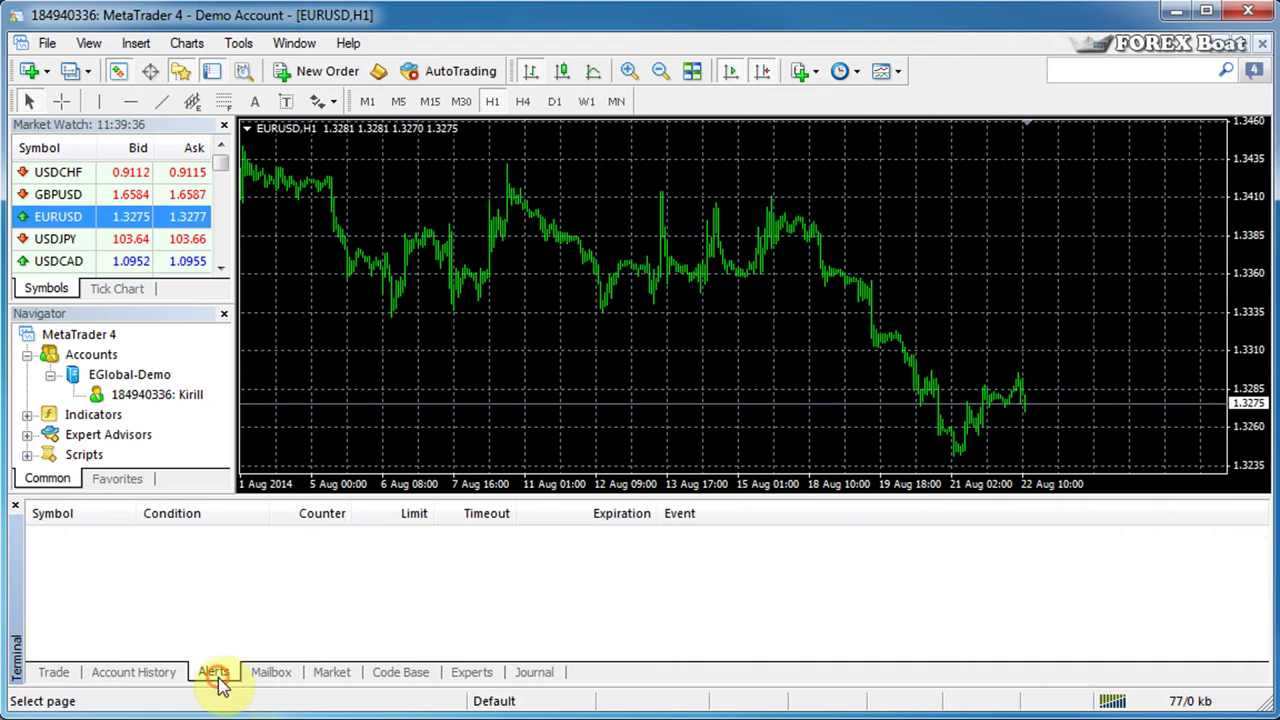
left_click(268, 674)
left_click(333, 674)
left_click(390, 675)
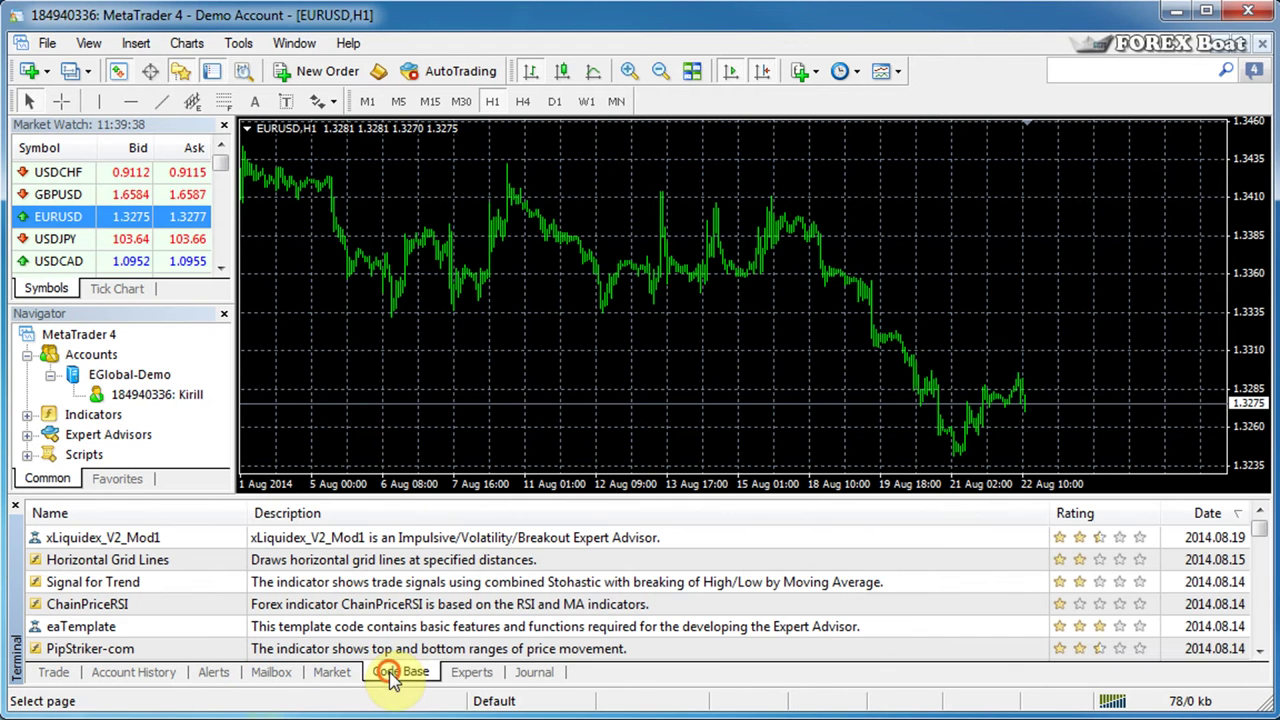
left_click(466, 676)
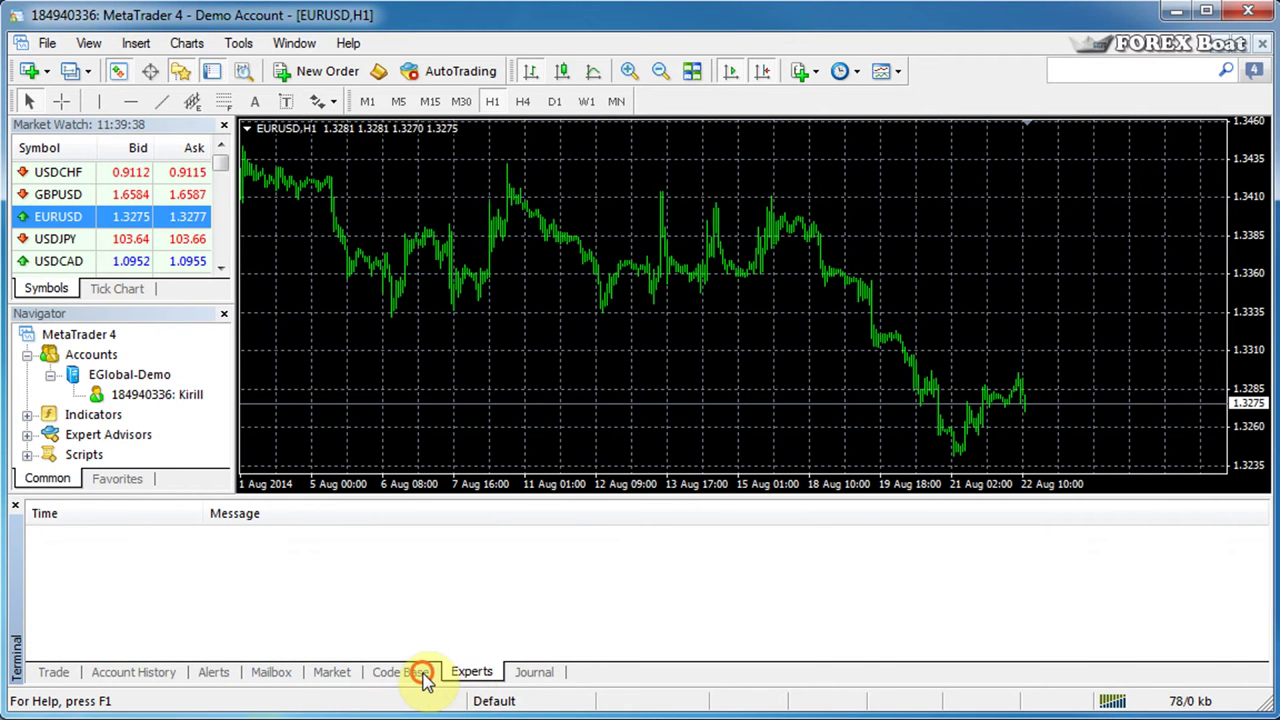
left_click(414, 674)
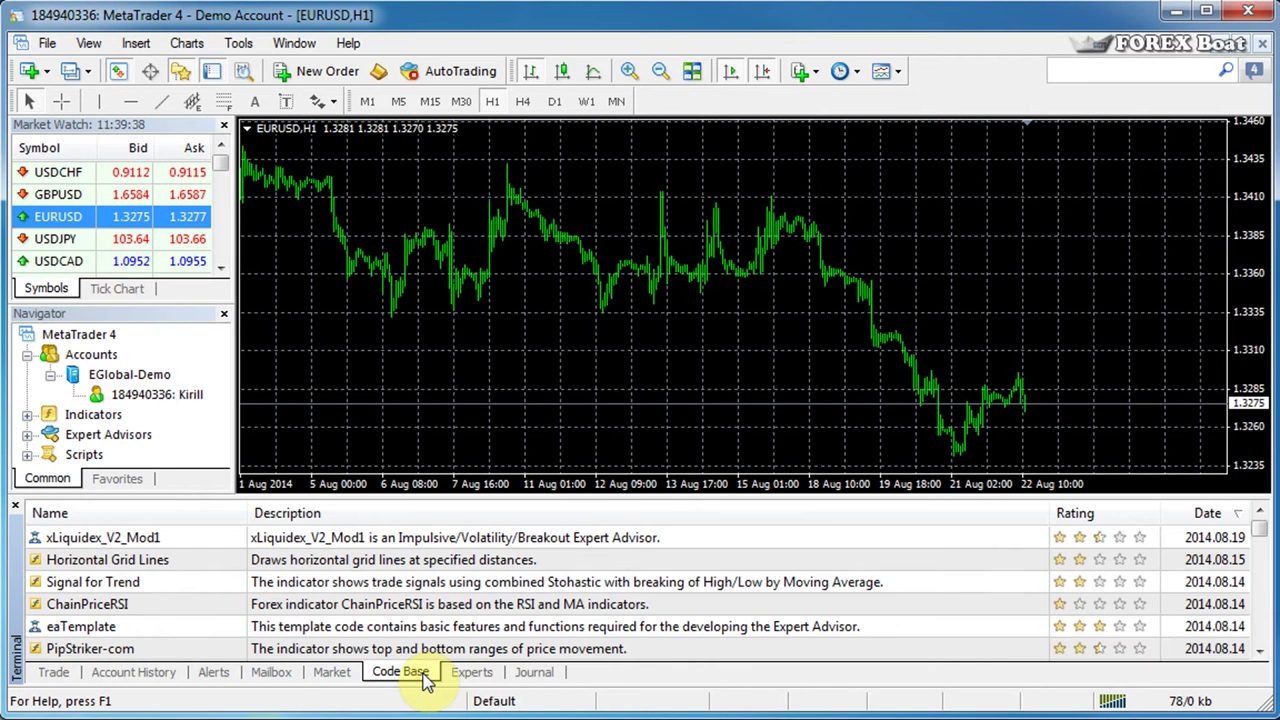
left_click(320, 676)
left_click(283, 678)
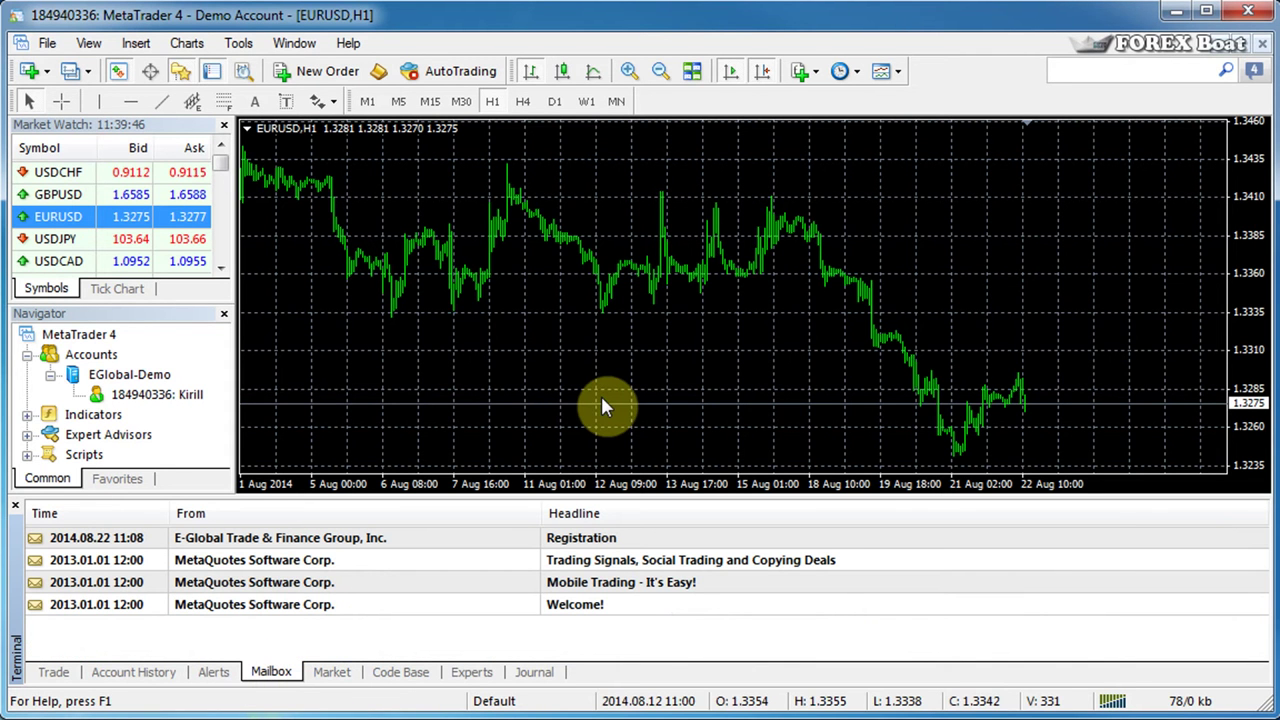
- Show the Strategy Tester below the chart and close the Terminal panel
left_click(243, 72)
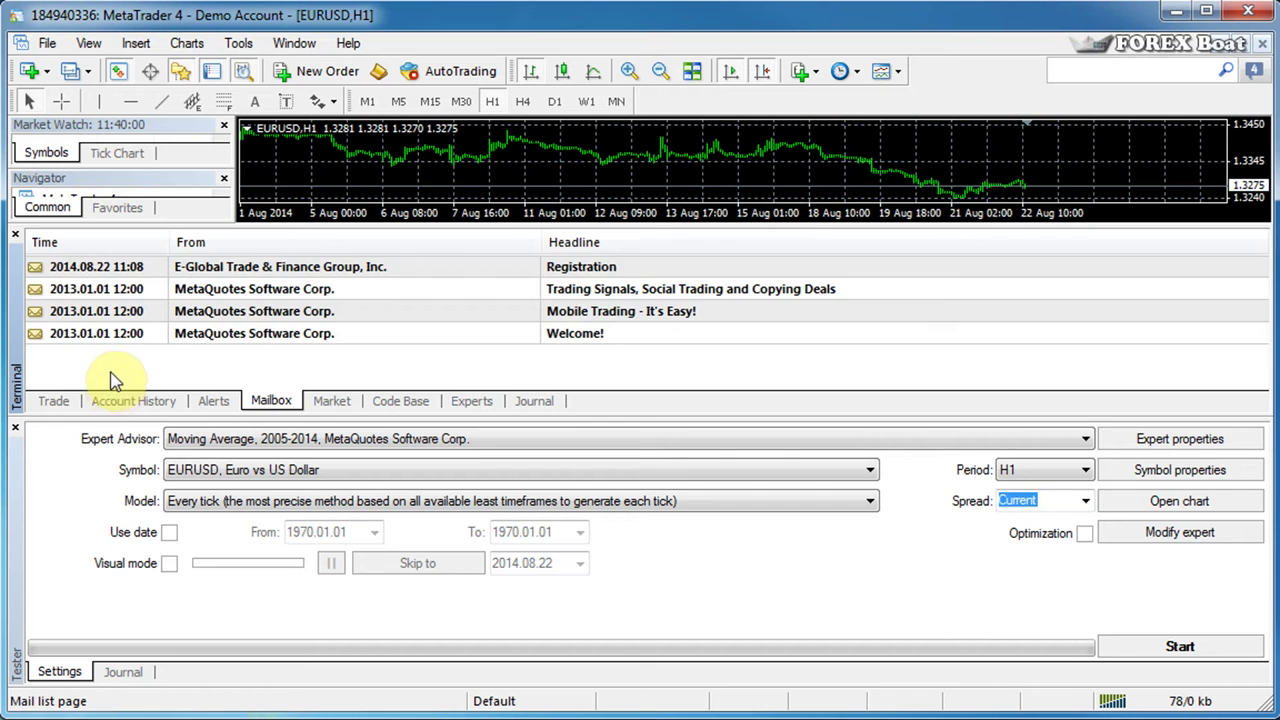
left_click(72, 397)
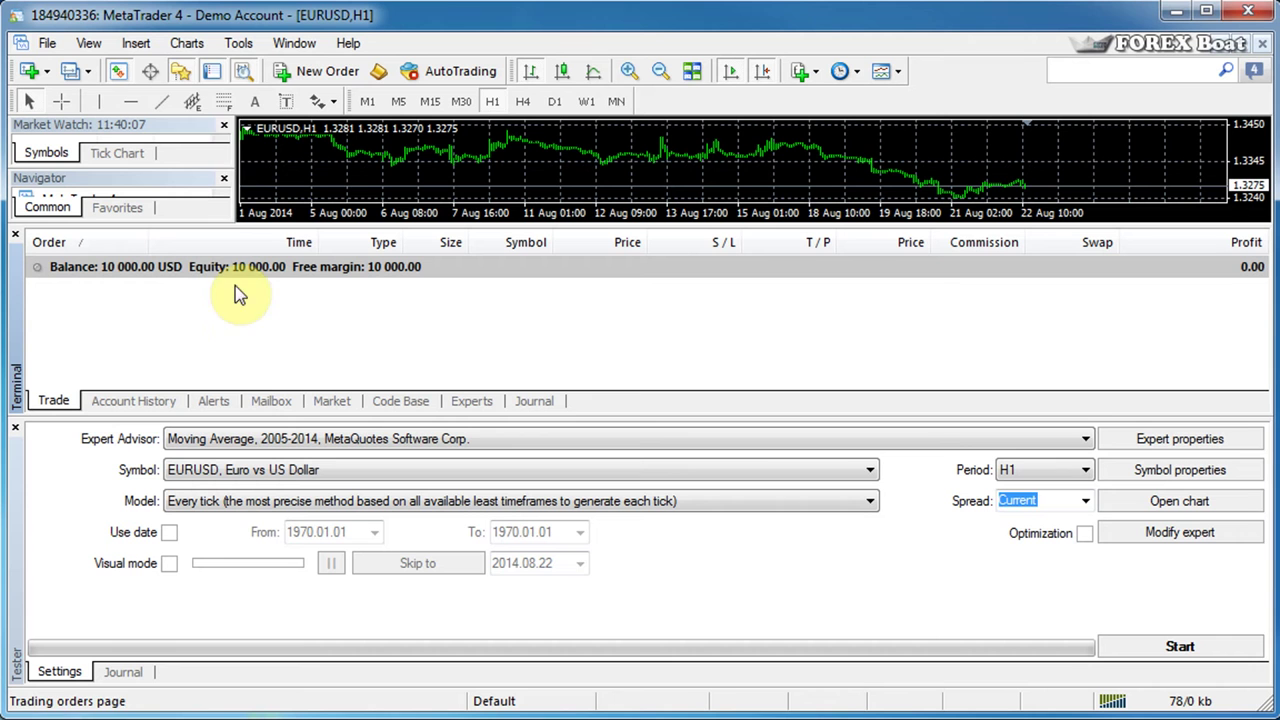
left_click(215, 71)
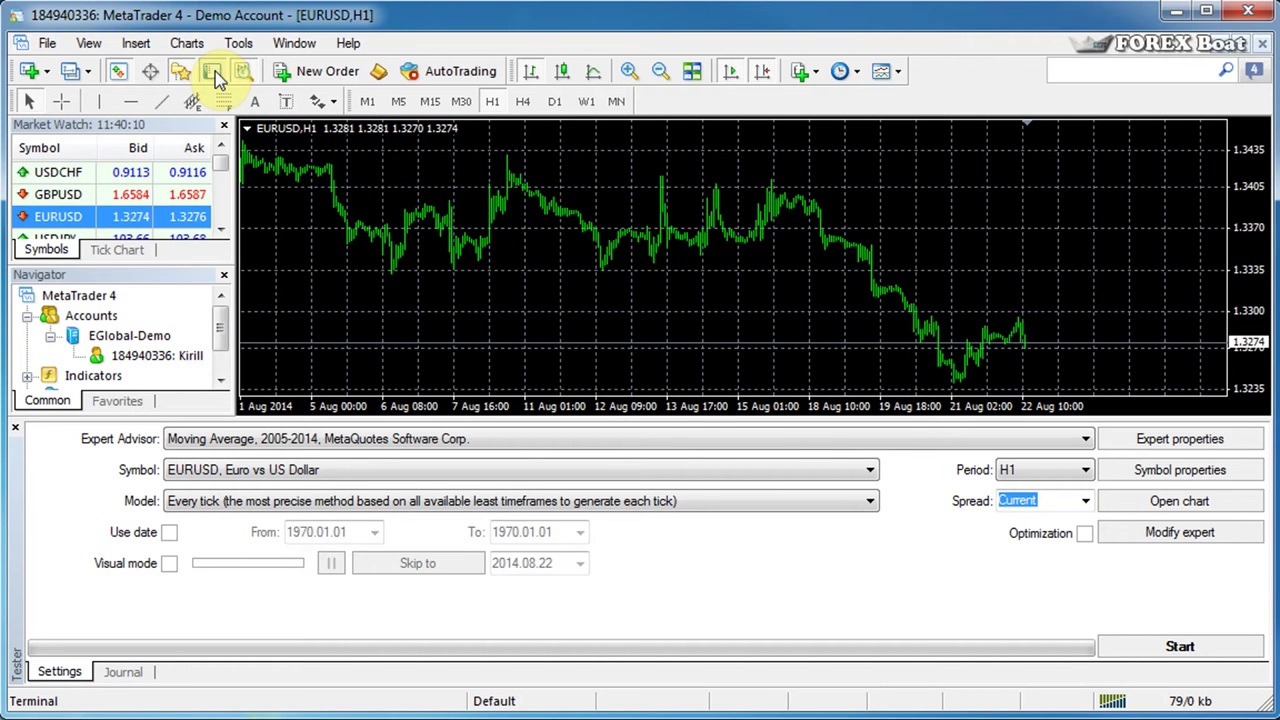
left_click(215, 71)
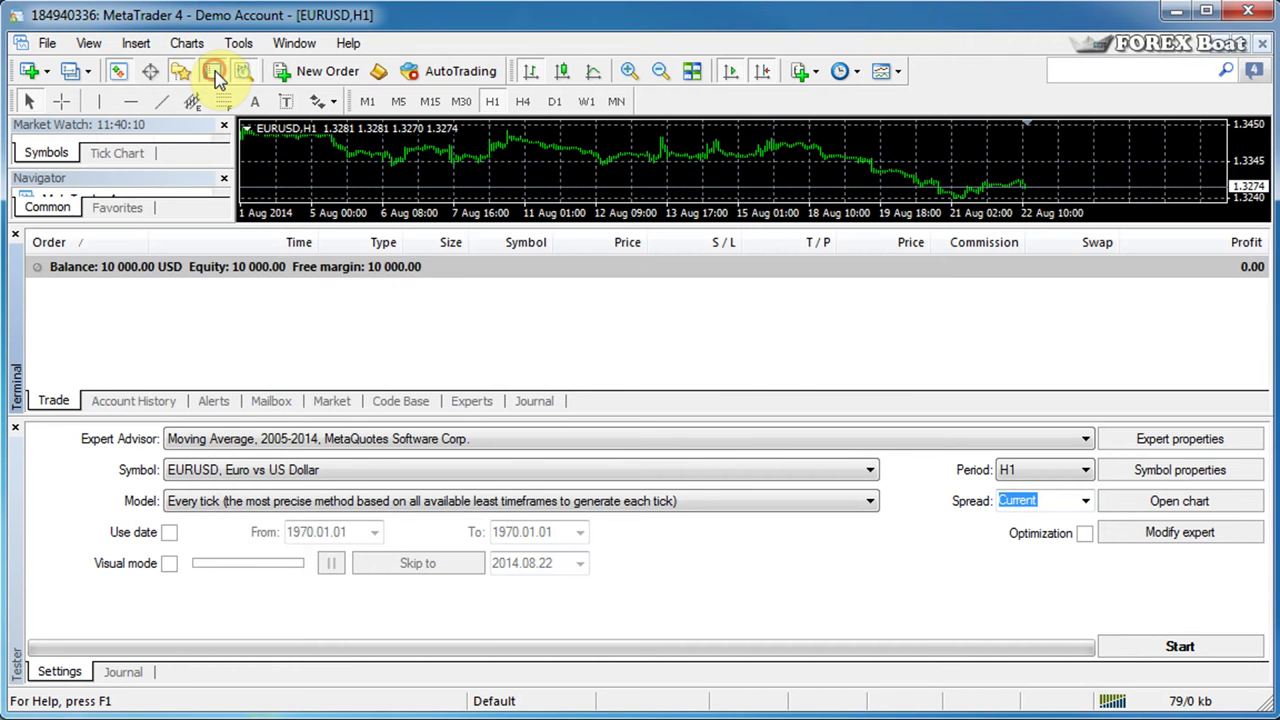
left_click(15, 240)
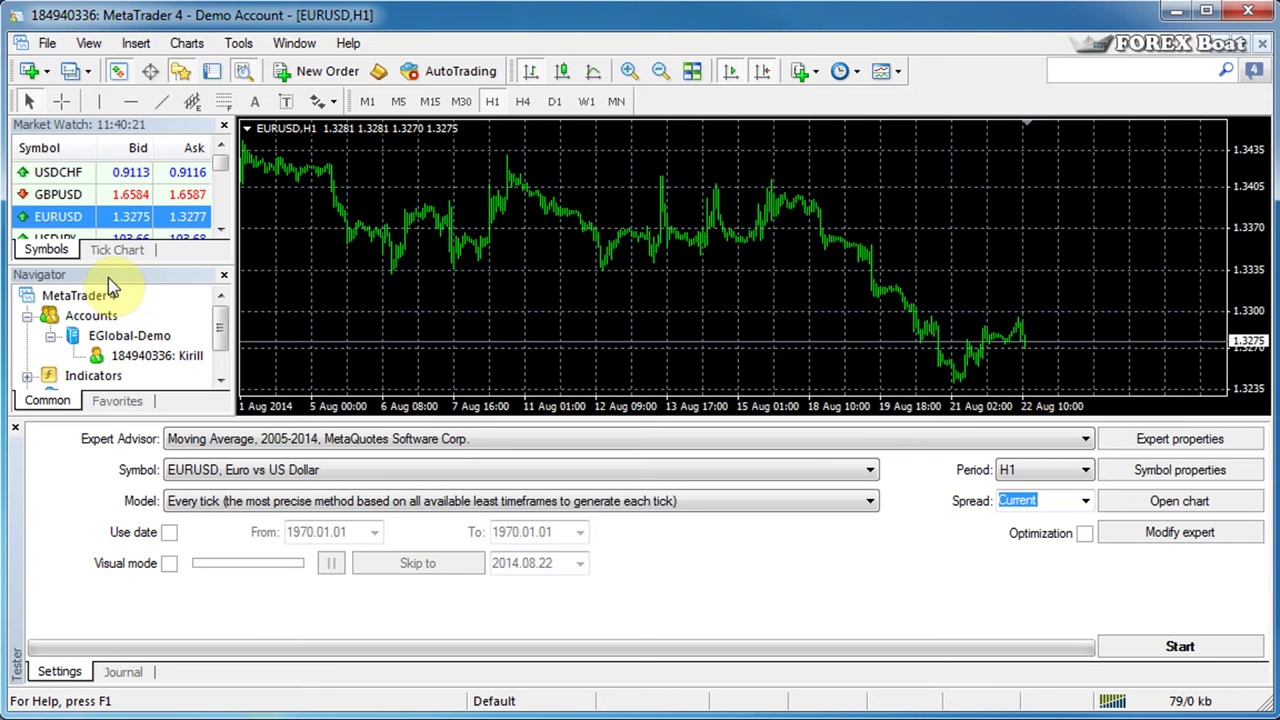
- Dock the Navigator panel to the right of Market Watch
left_click_drag(108, 278, 357, 230)
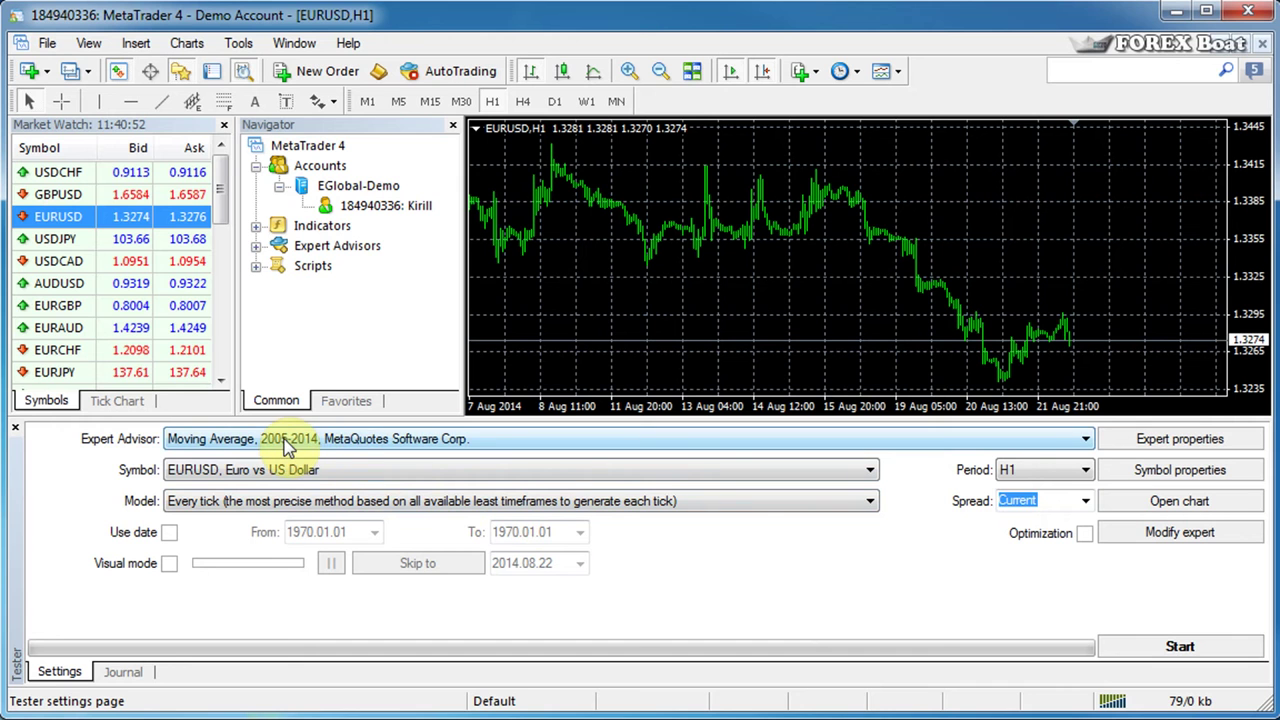
- Select Moving Average as the tester's Expert Advisor and expand Navigator's Expert Advisors list
left_click(330, 440)
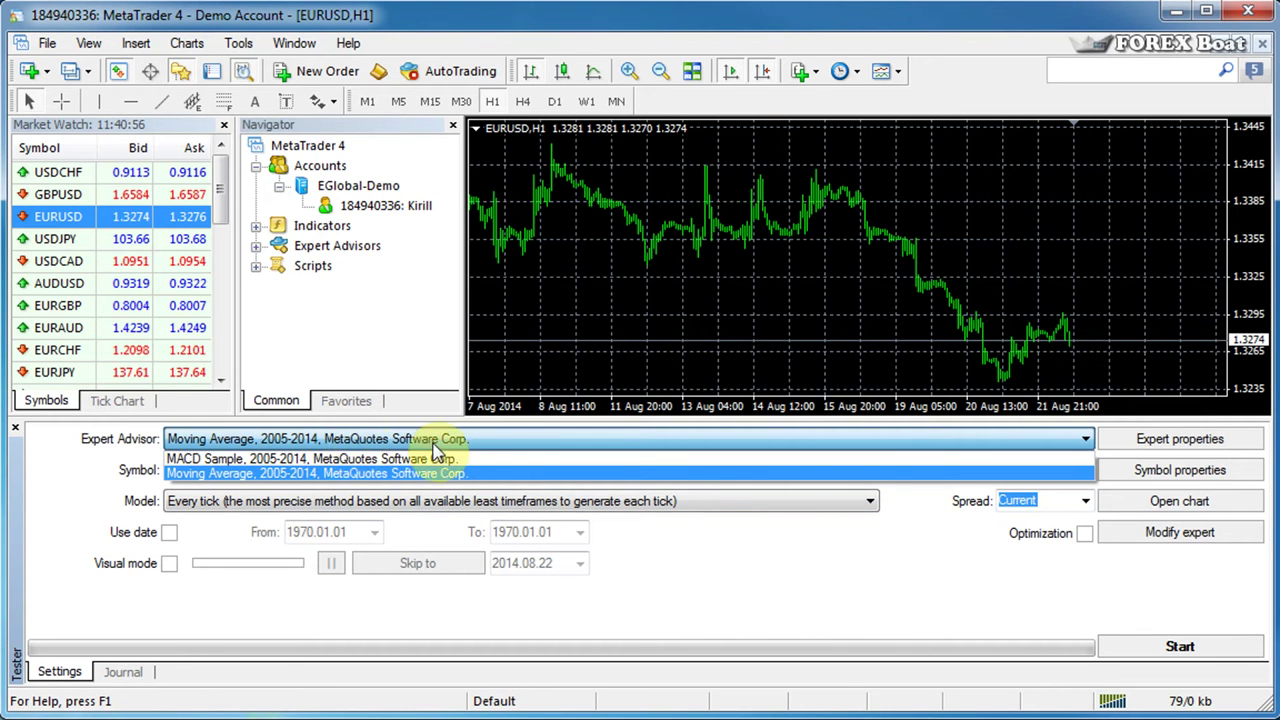
left_click(519, 473)
left_click(255, 246)
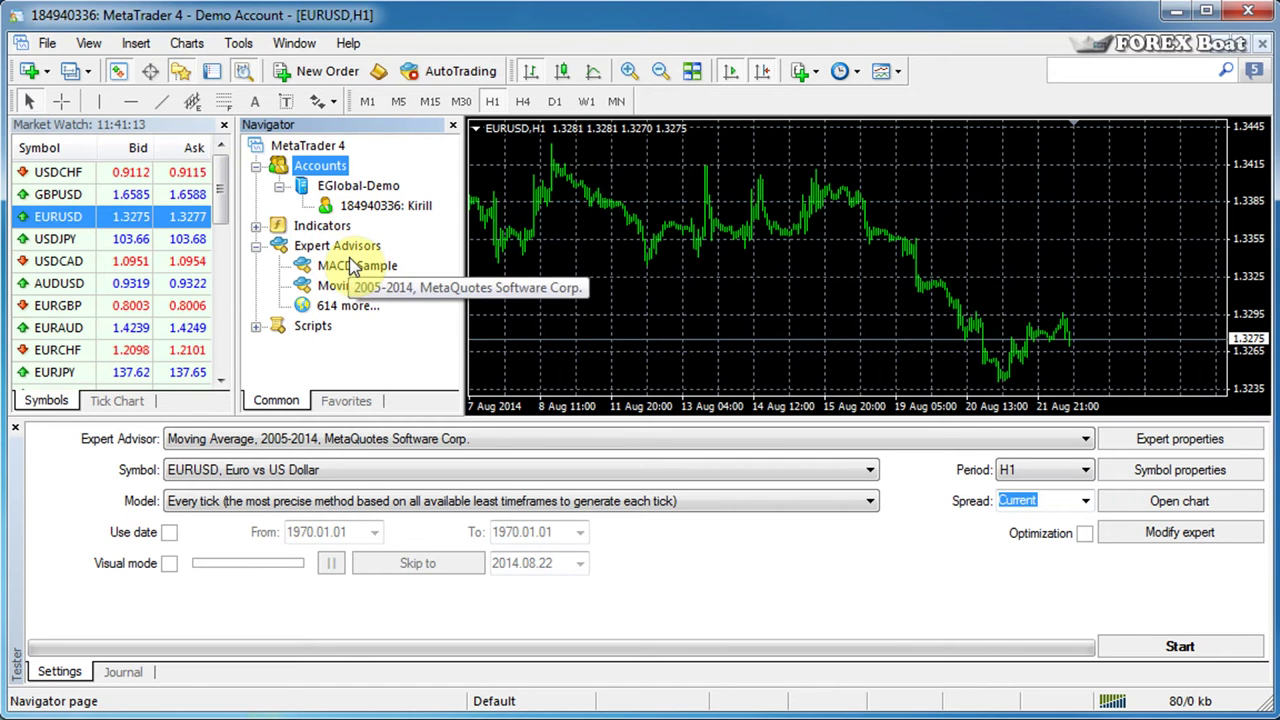
left_click(312, 446)
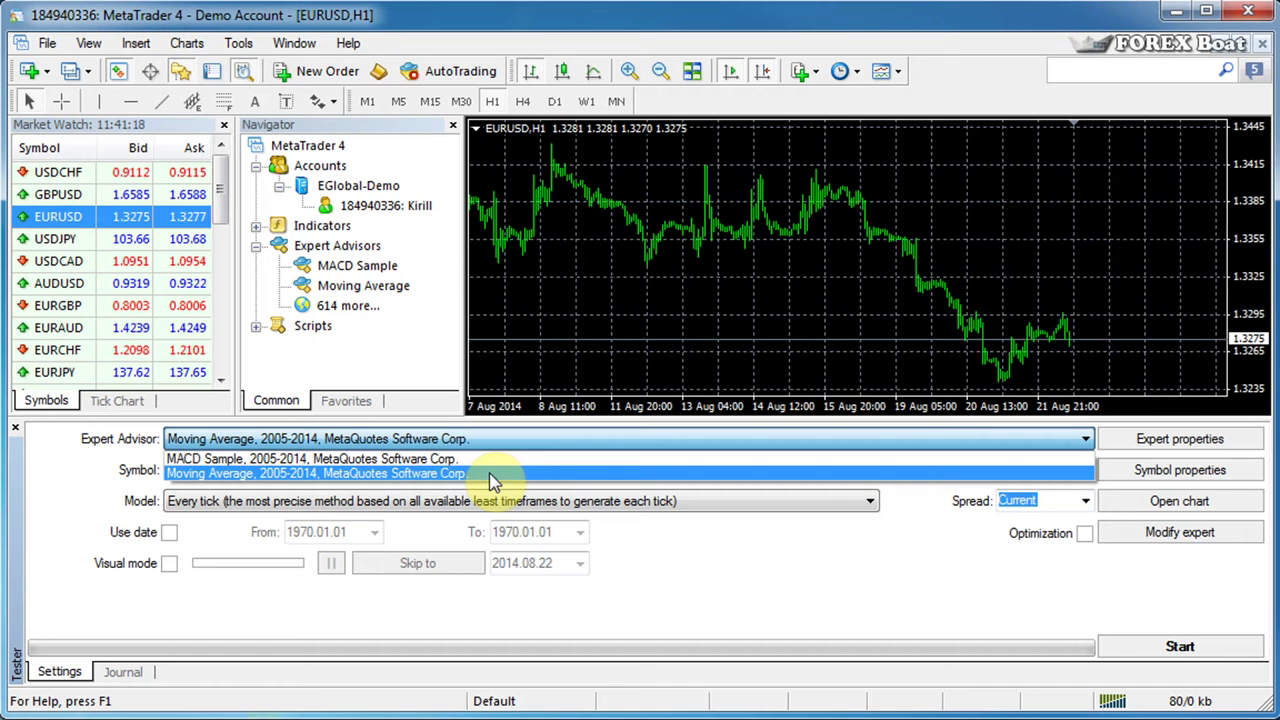
left_click(272, 474)
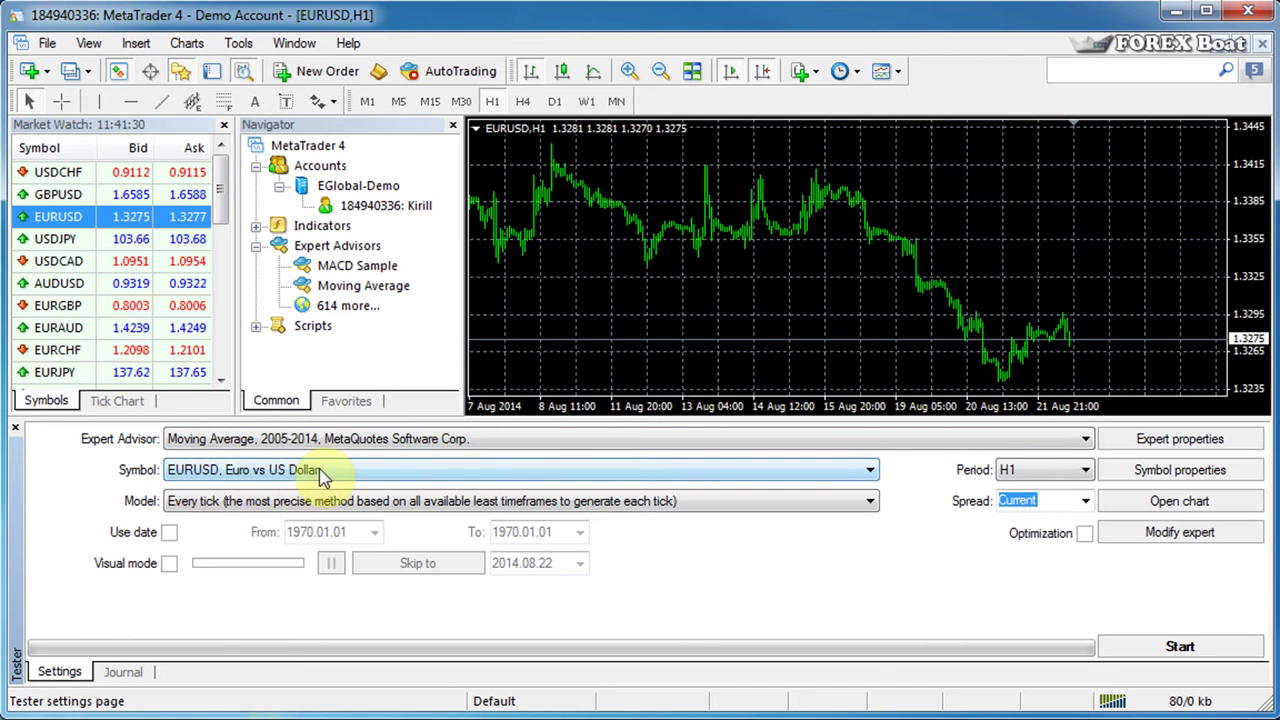
left_click(358, 468)
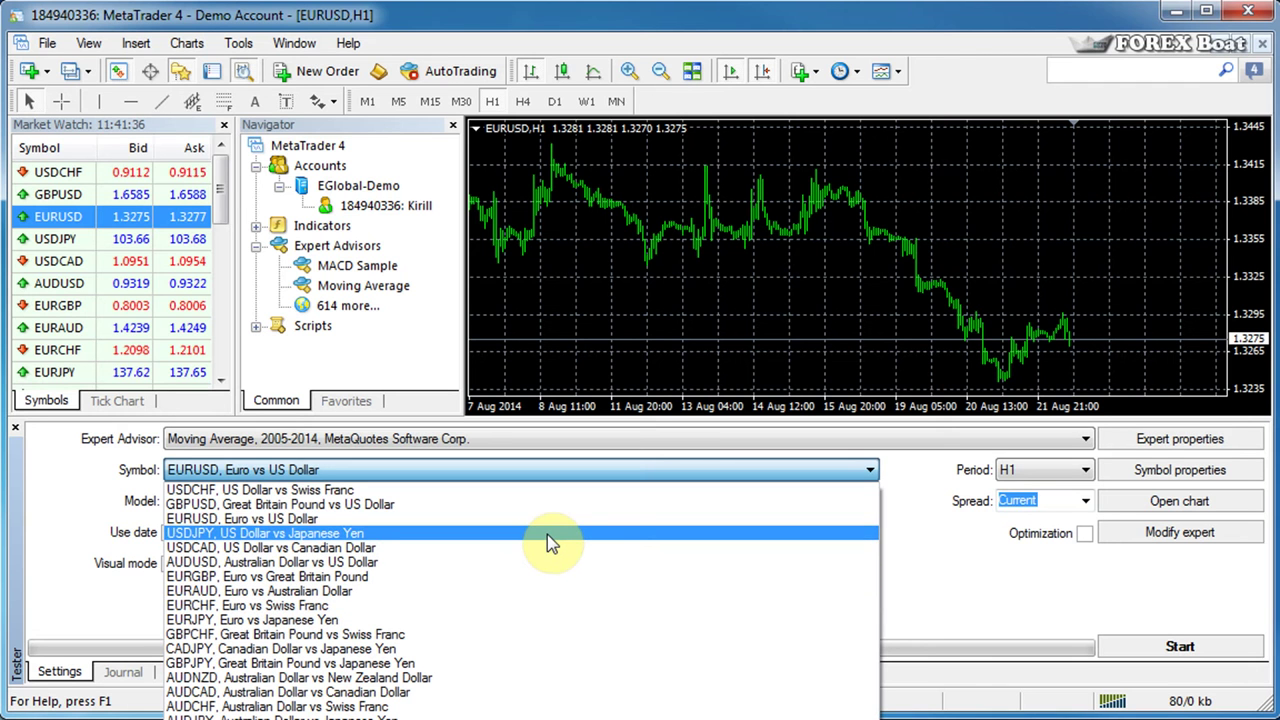
left_click(466, 523)
left_click_drag(224, 214, 236, 182)
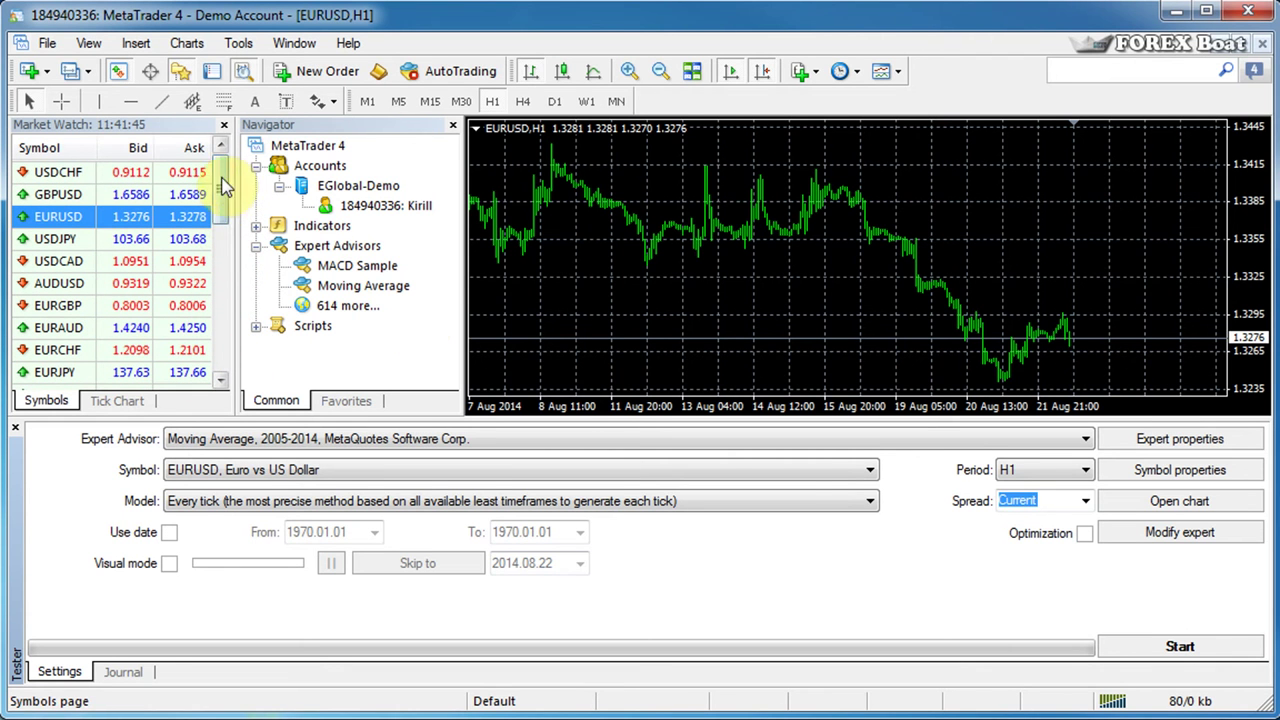
left_click(1078, 472)
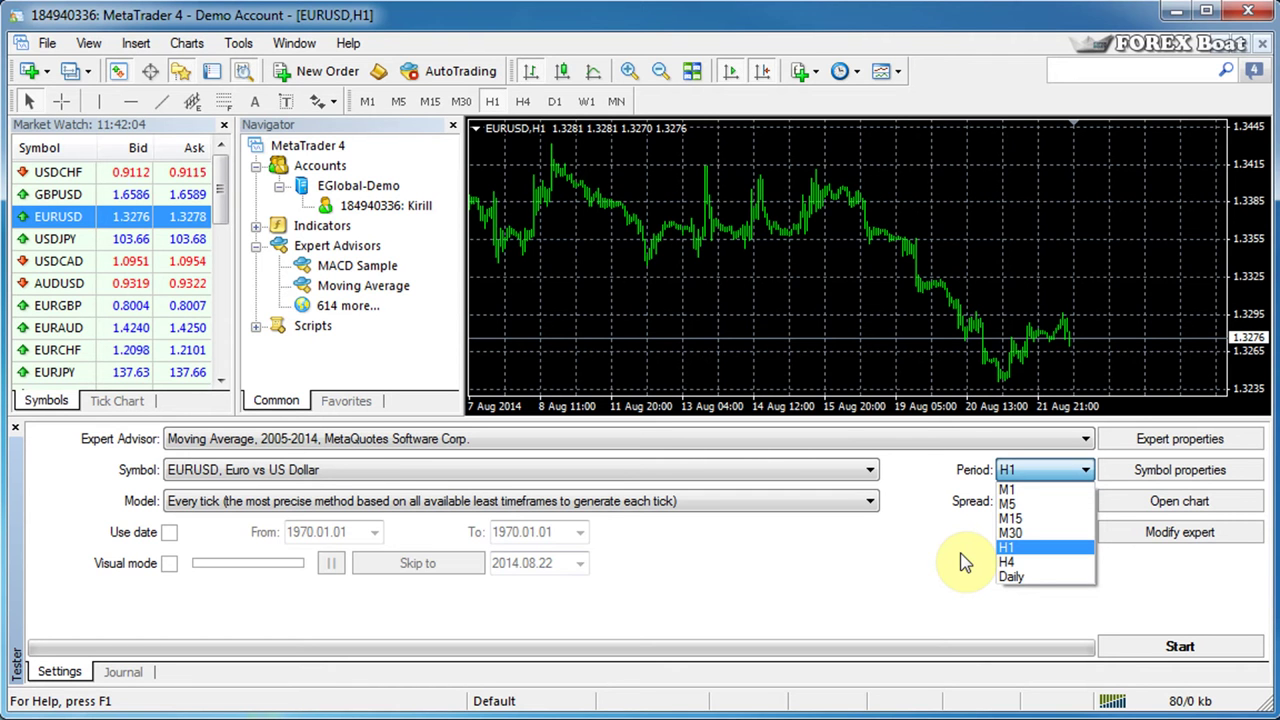
key("Tab")
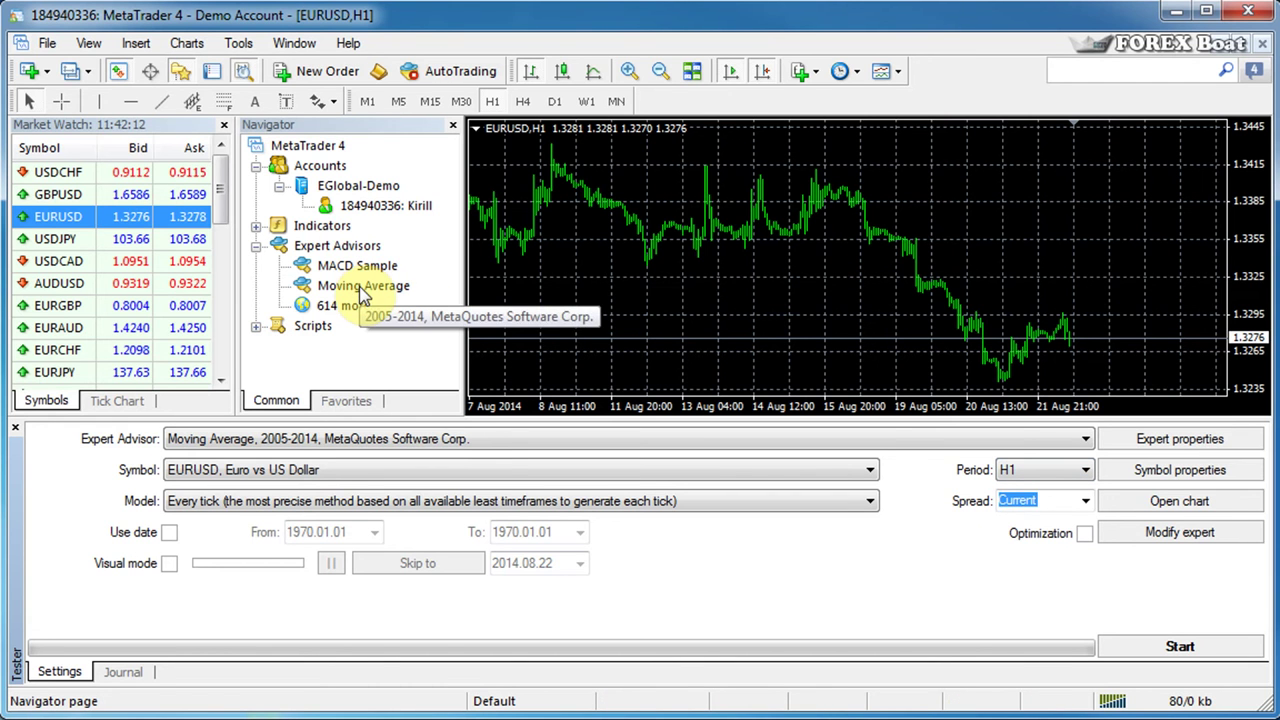
left_click(348, 287)
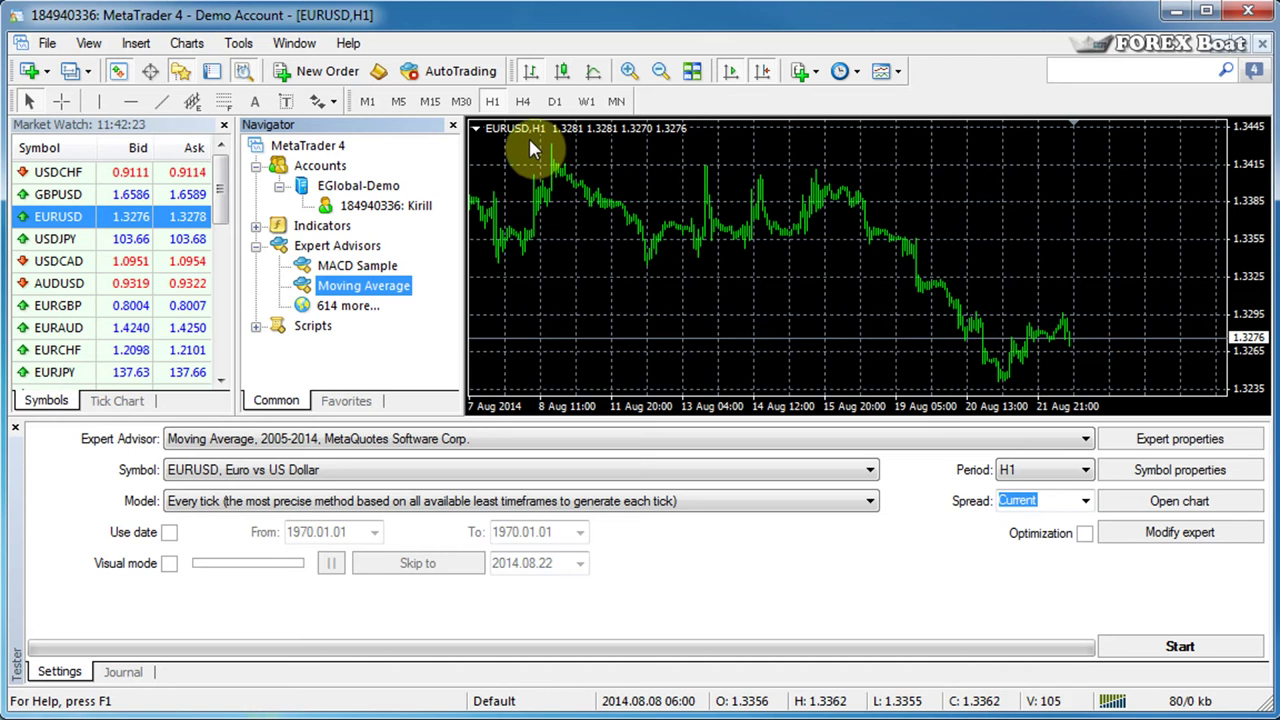
- Open a new EURUSD chart from Market Watch on H4 with Chart Shift enabled
right_click(60, 218)
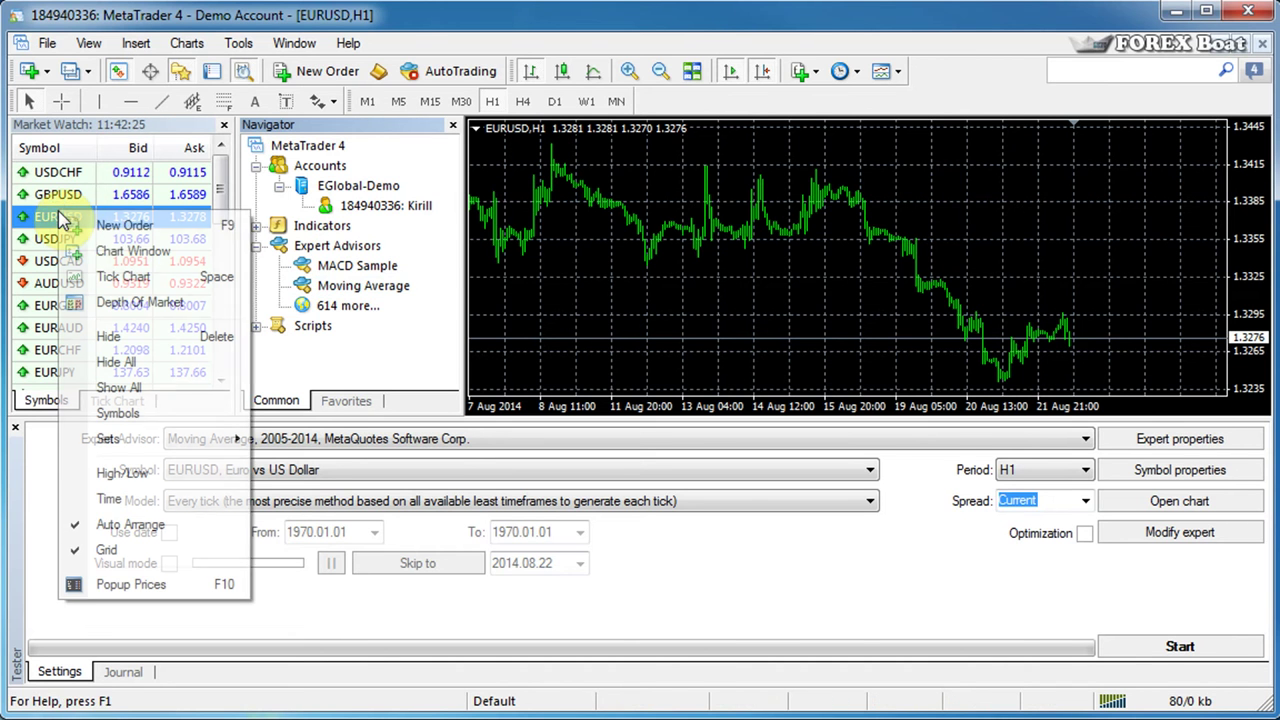
left_click(130, 250)
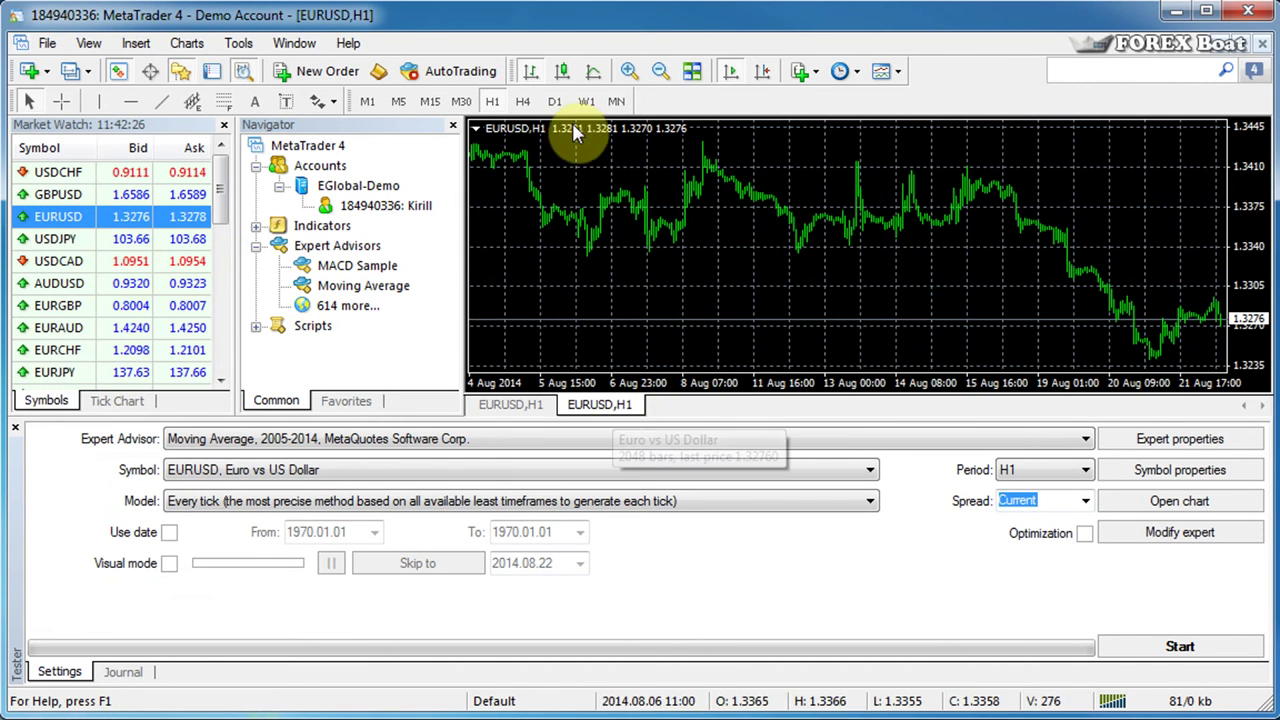
left_click(522, 101)
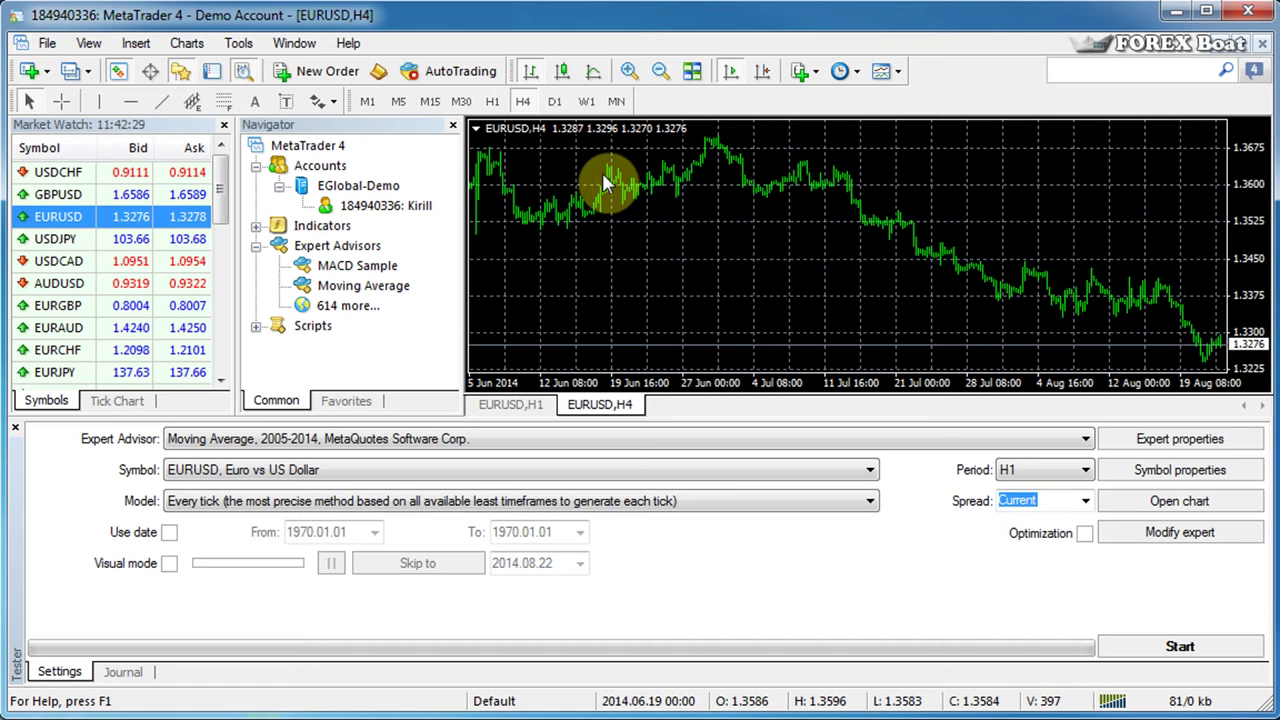
left_click(762, 71)
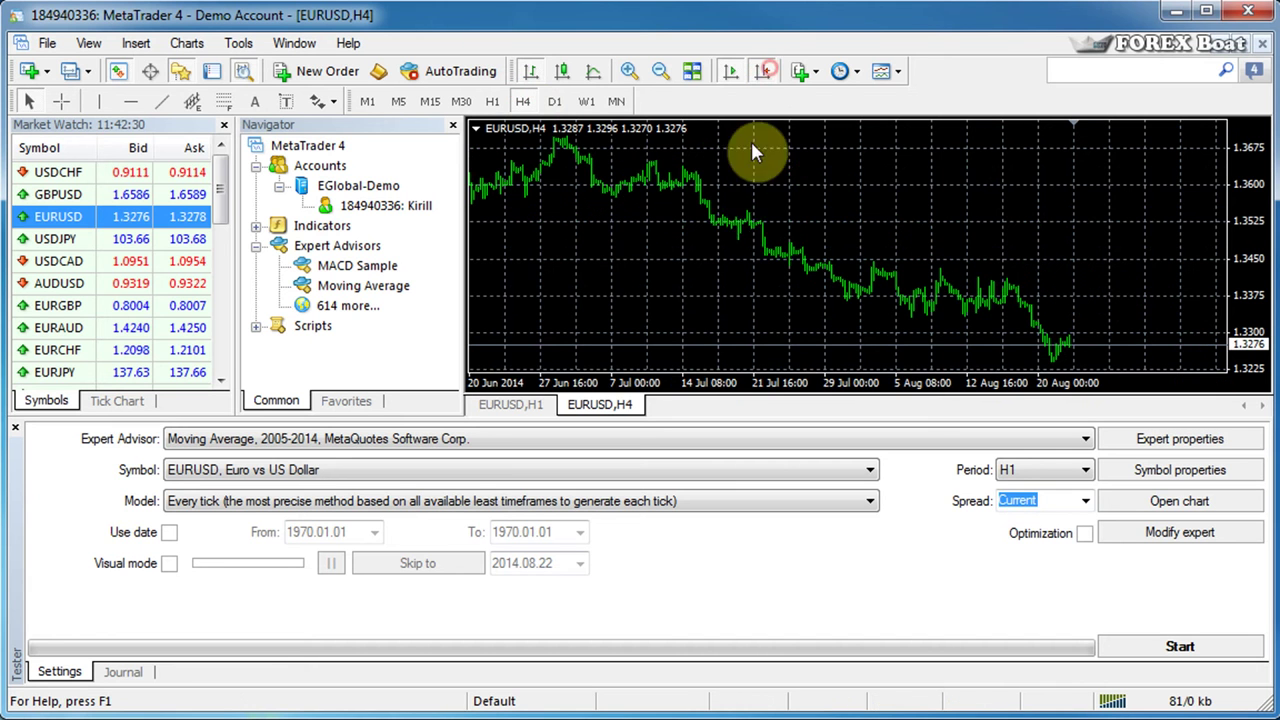
- Switch between the EURUSD H1 and H4 chart tabs, ending on H1
left_click(527, 409)
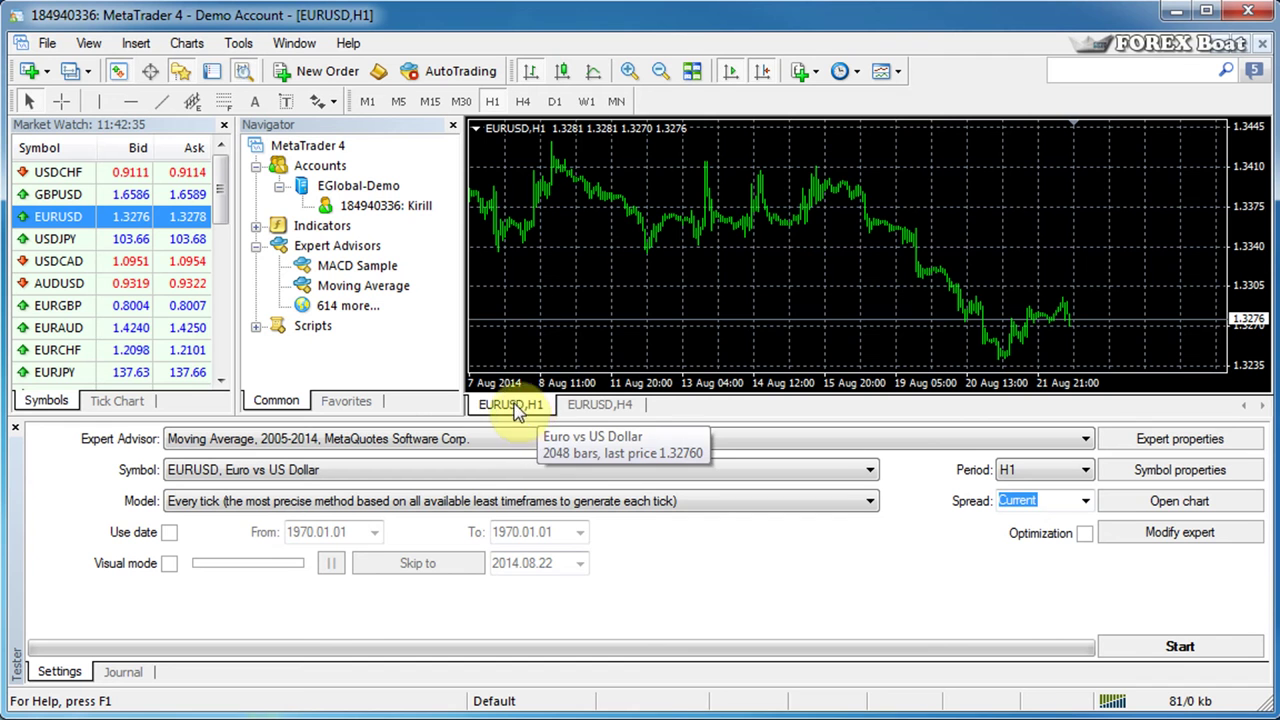
left_click(600, 408)
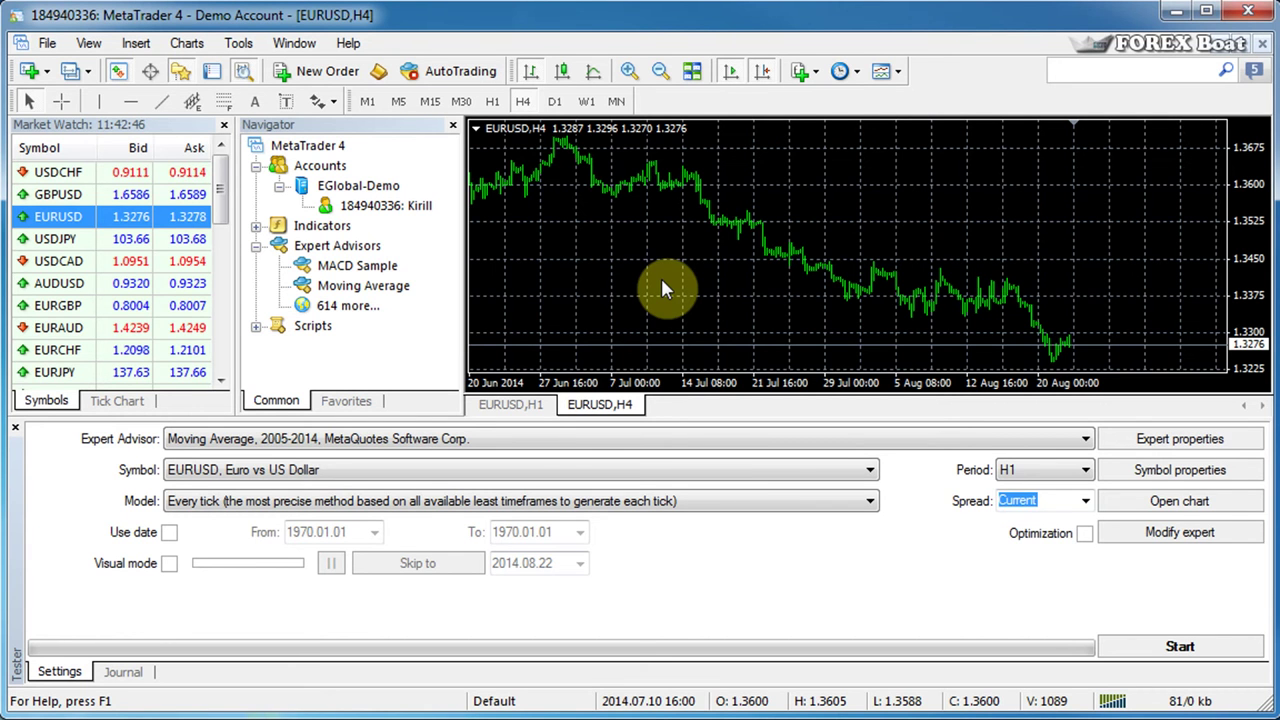
left_click(505, 405)
left_click(598, 405)
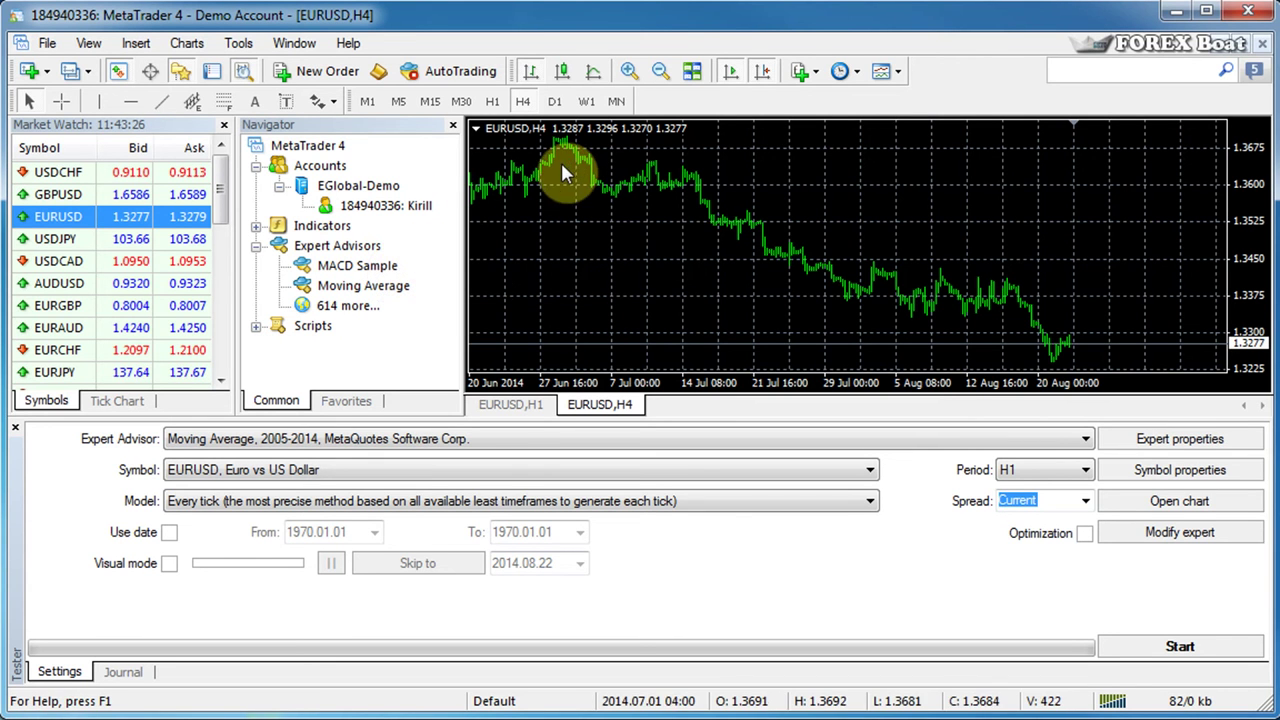
left_click(530, 410)
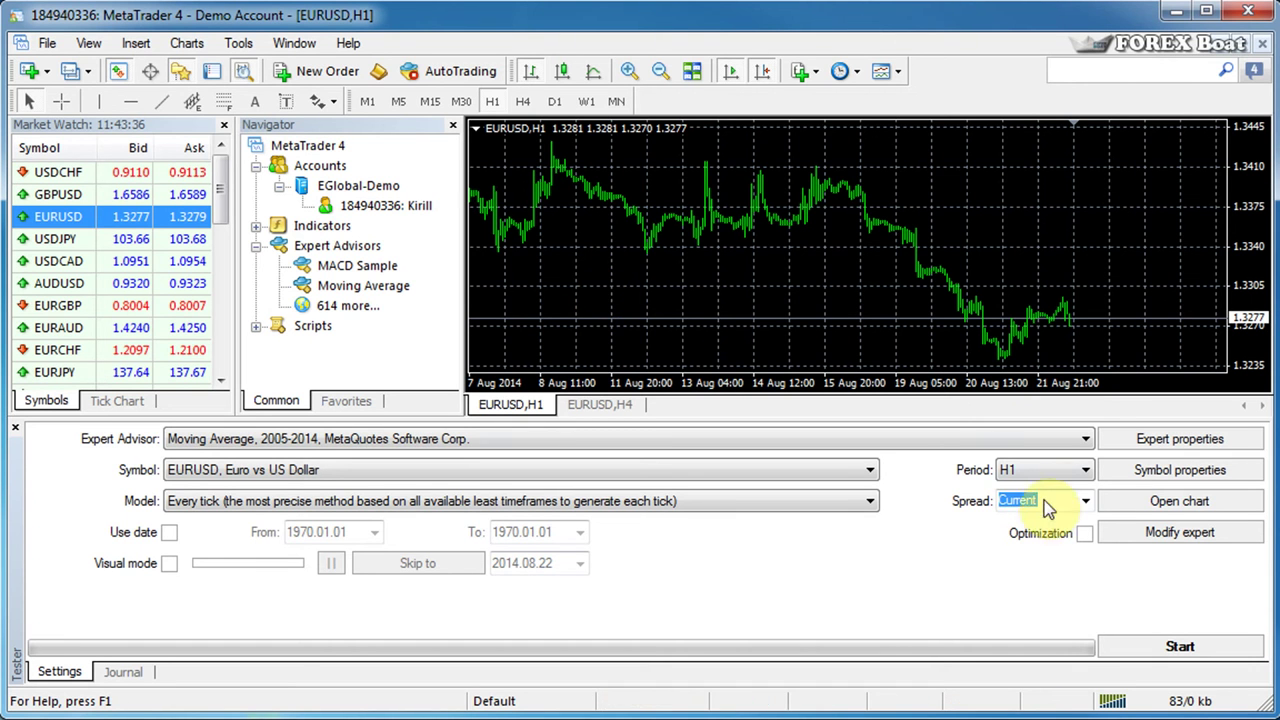
- Keep the test period at H1 and set the Model to Every tick
left_click(1073, 472)
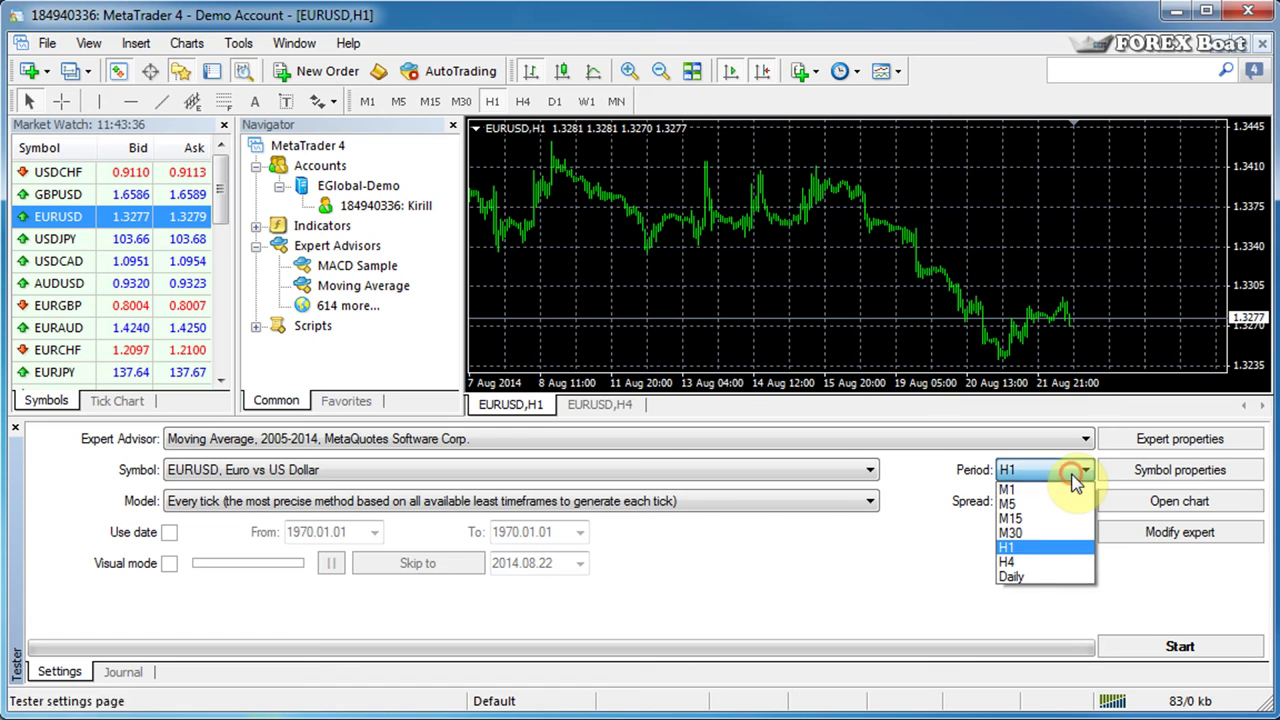
left_click(1132, 570)
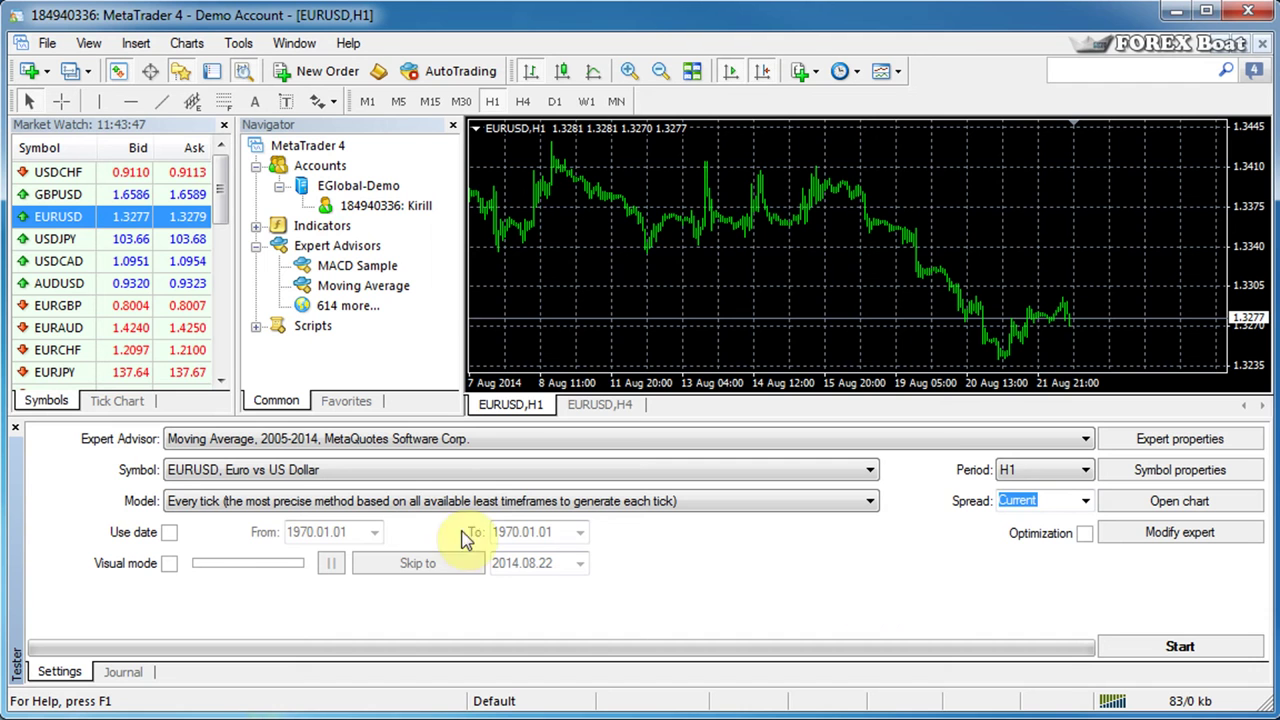
left_click(277, 505)
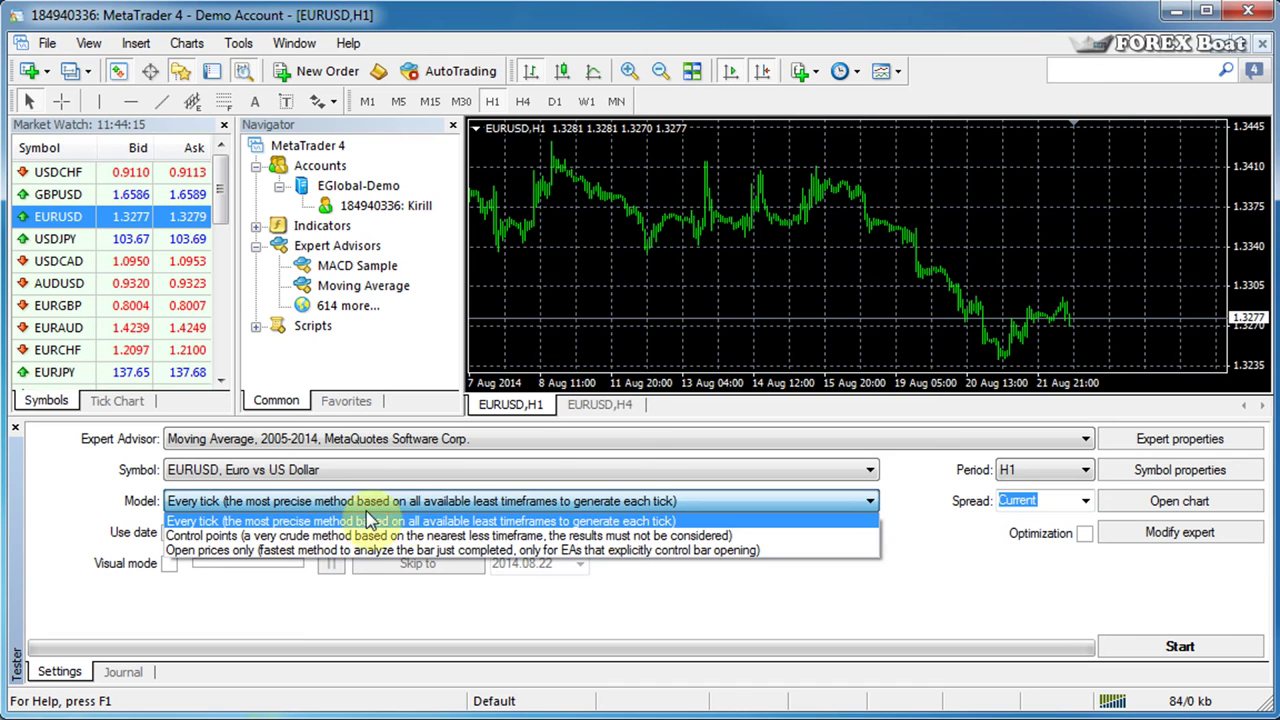
left_click(604, 520)
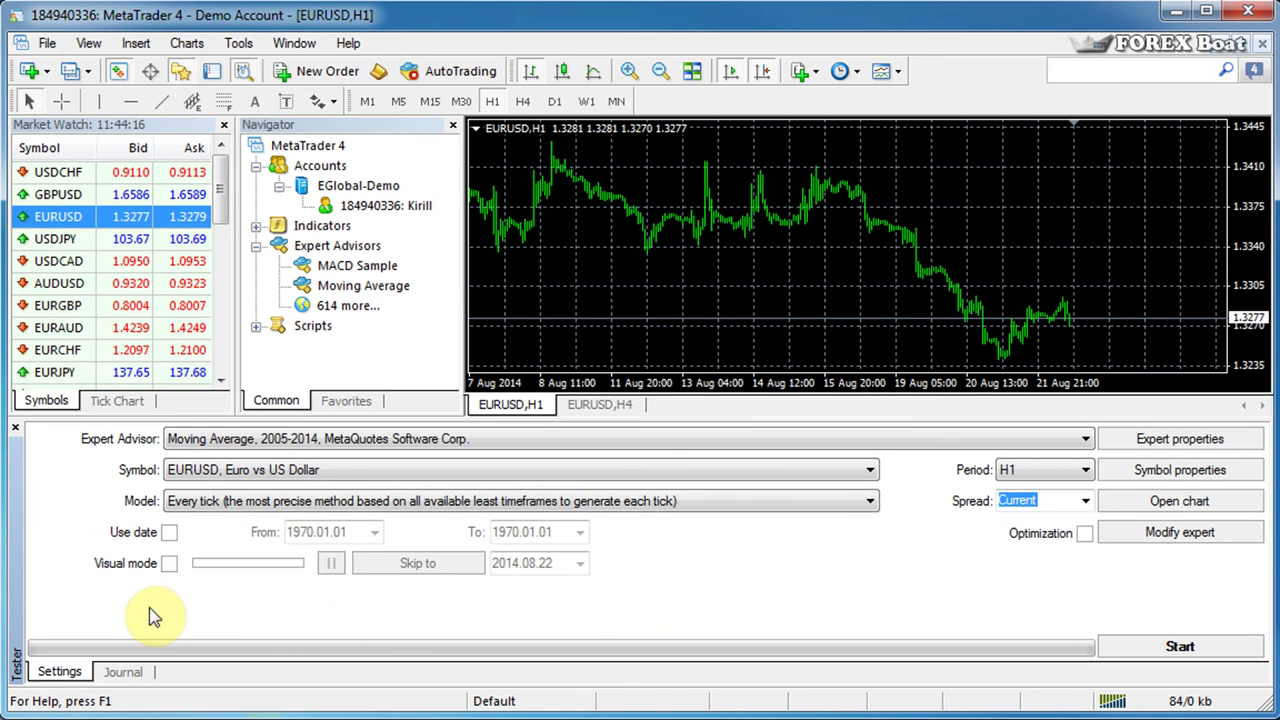
- Enable Use date and set the From date to 2014.01.01
left_click(167, 535)
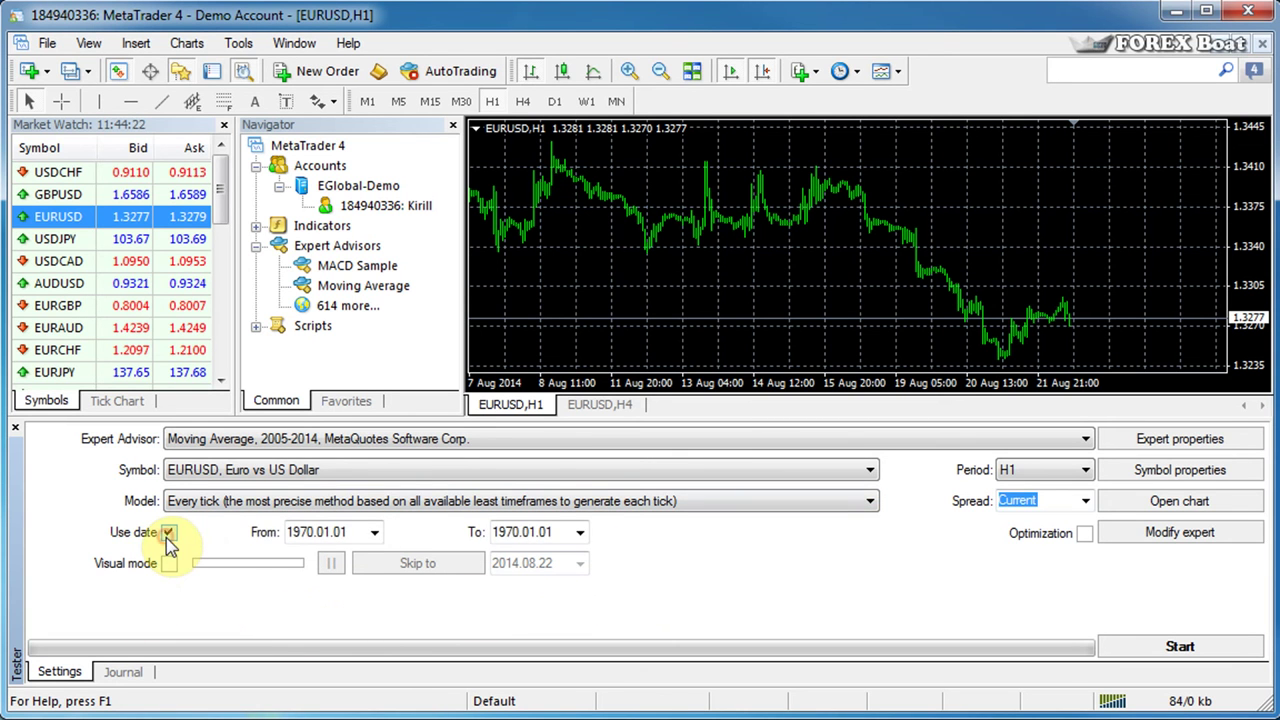
left_click(374, 532)
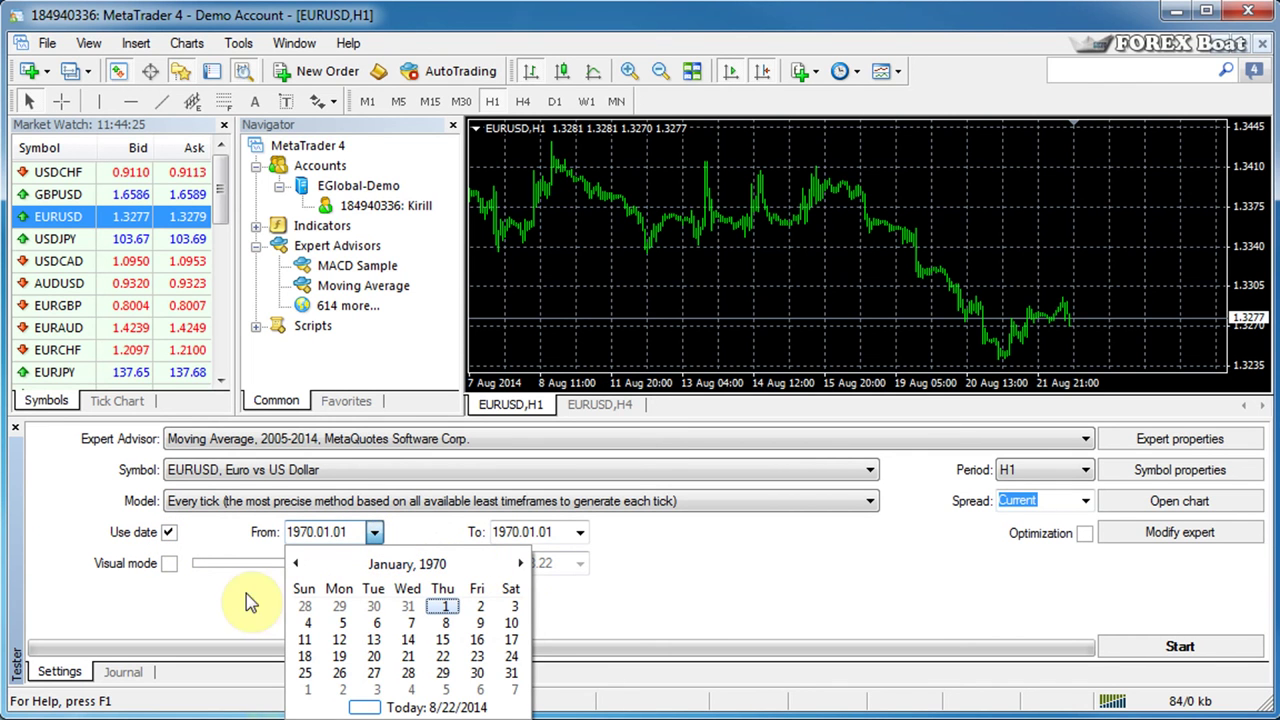
left_click(383, 708)
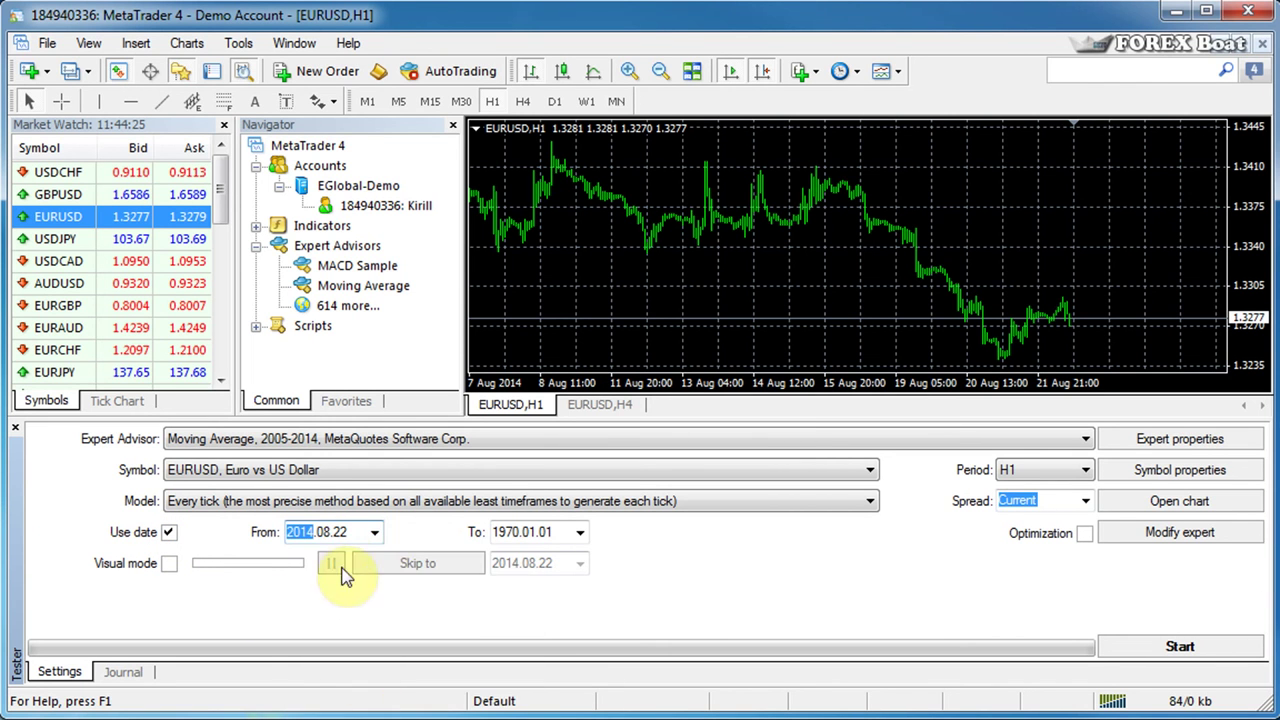
left_click(374, 532)
left_click(313, 533)
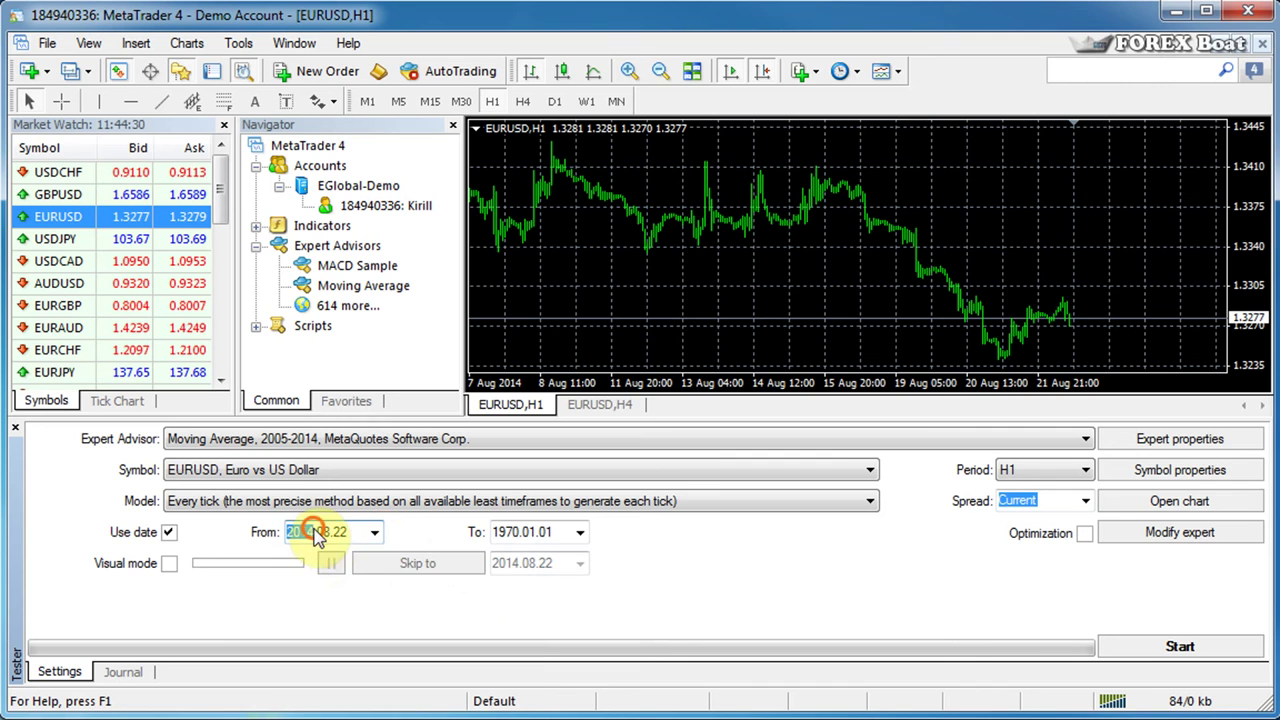
type("01")
left_click(337, 532)
type("01")
left_click(608, 615)
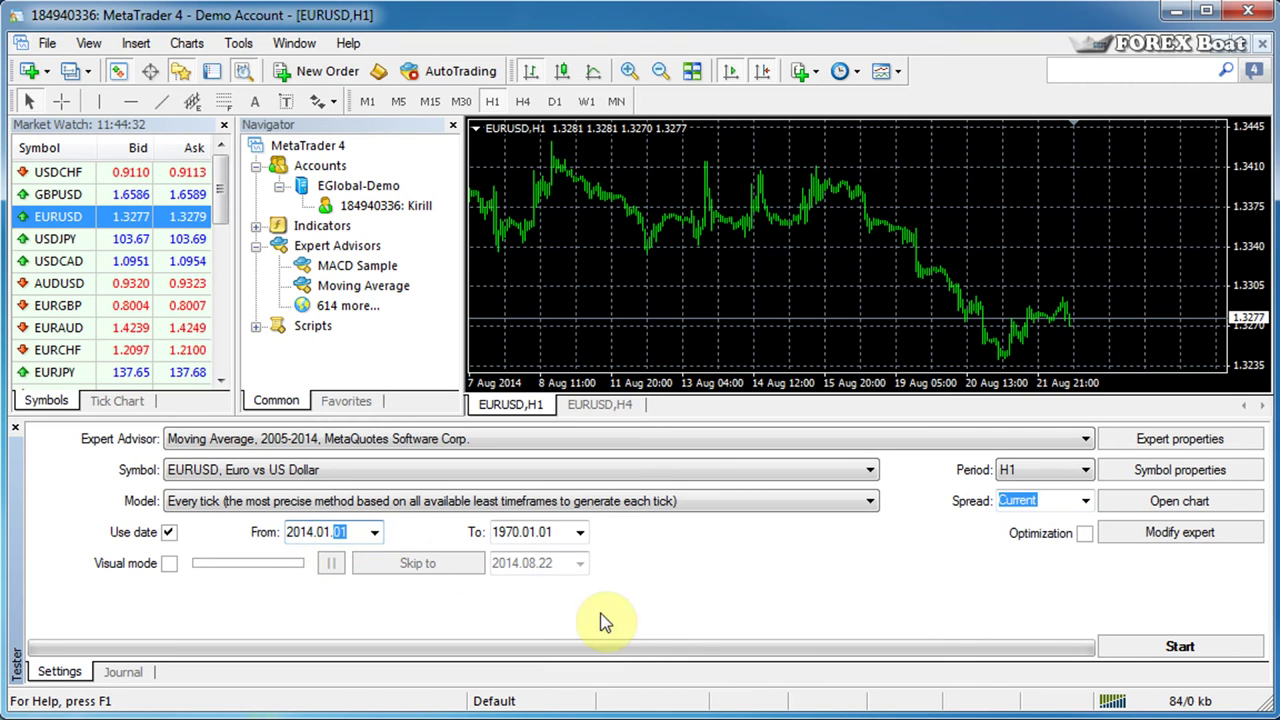
- Set the To date to 2014.08.18 from the calendar
left_click(580, 532)
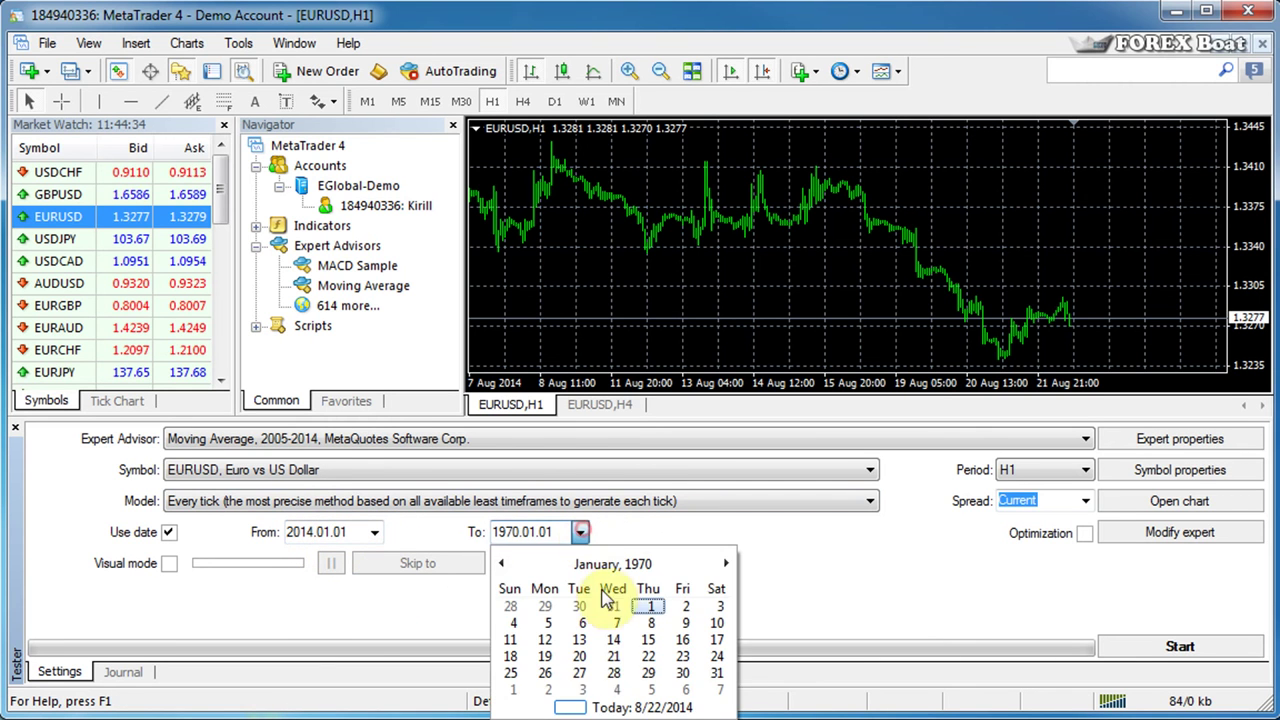
left_click(580, 708)
left_click(580, 532)
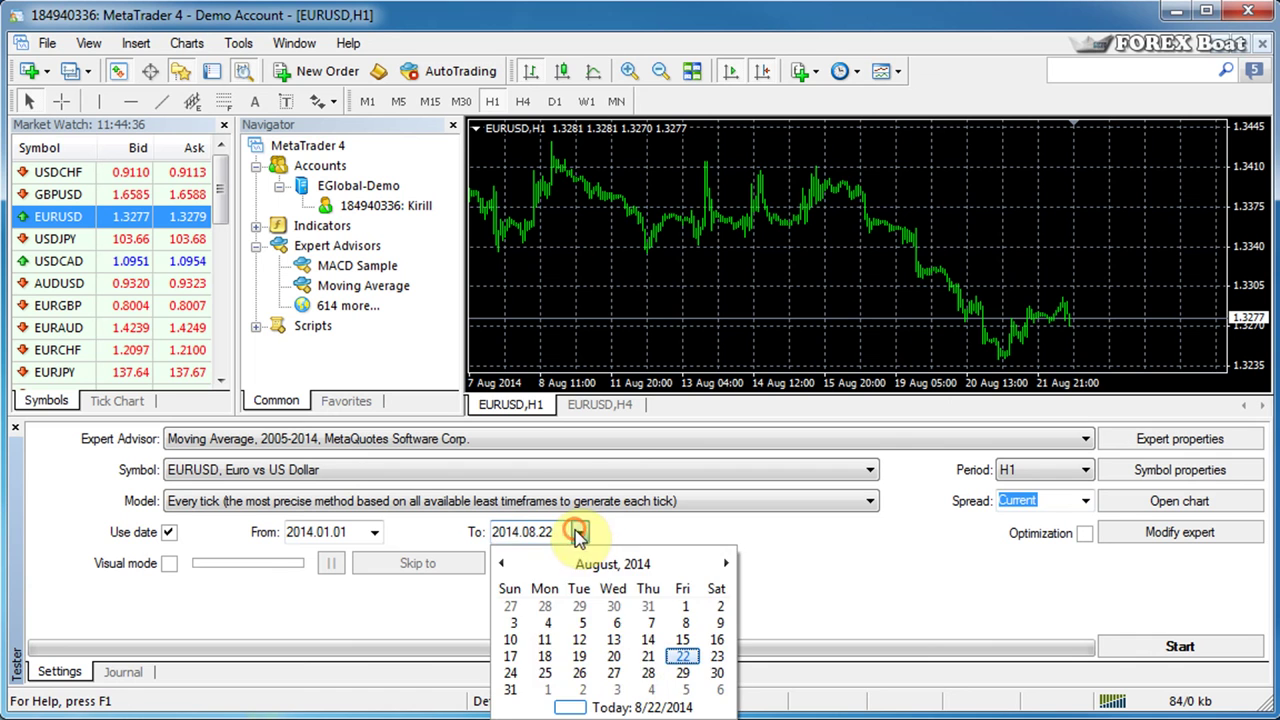
left_click(542, 656)
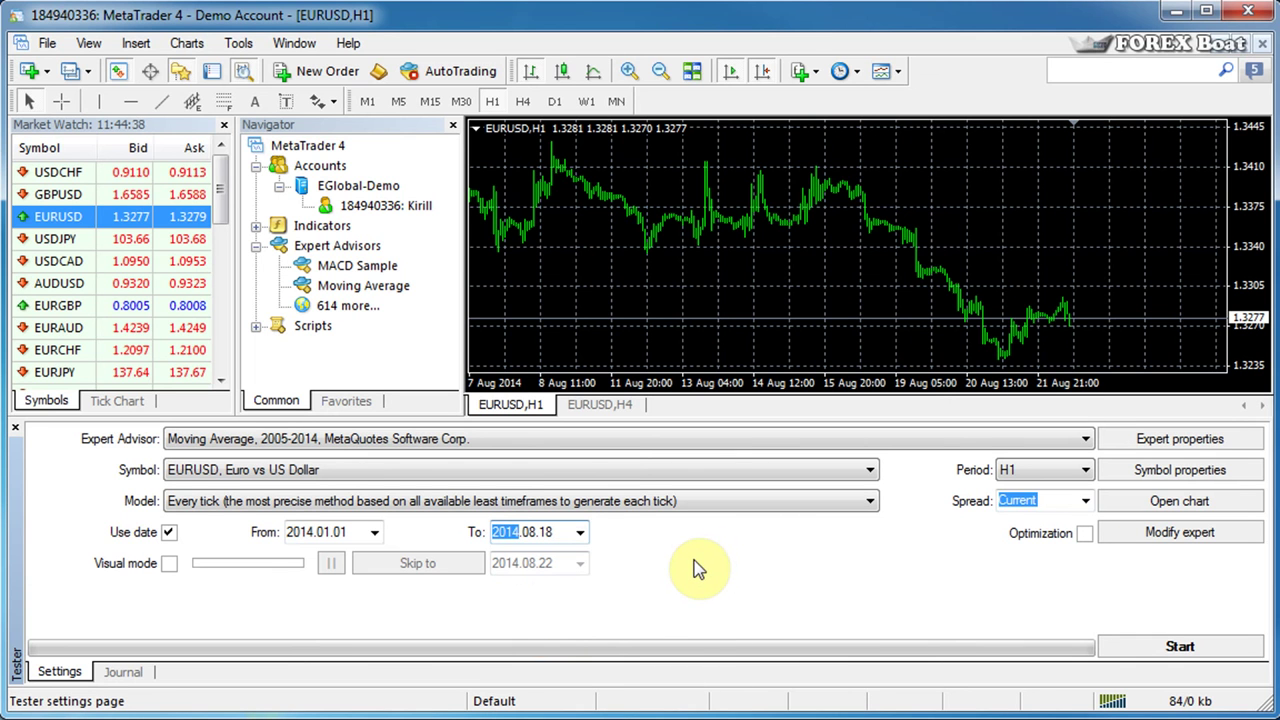
- Enable Visual mode in the tester, adjusting the playback speed slider
left_click(168, 564)
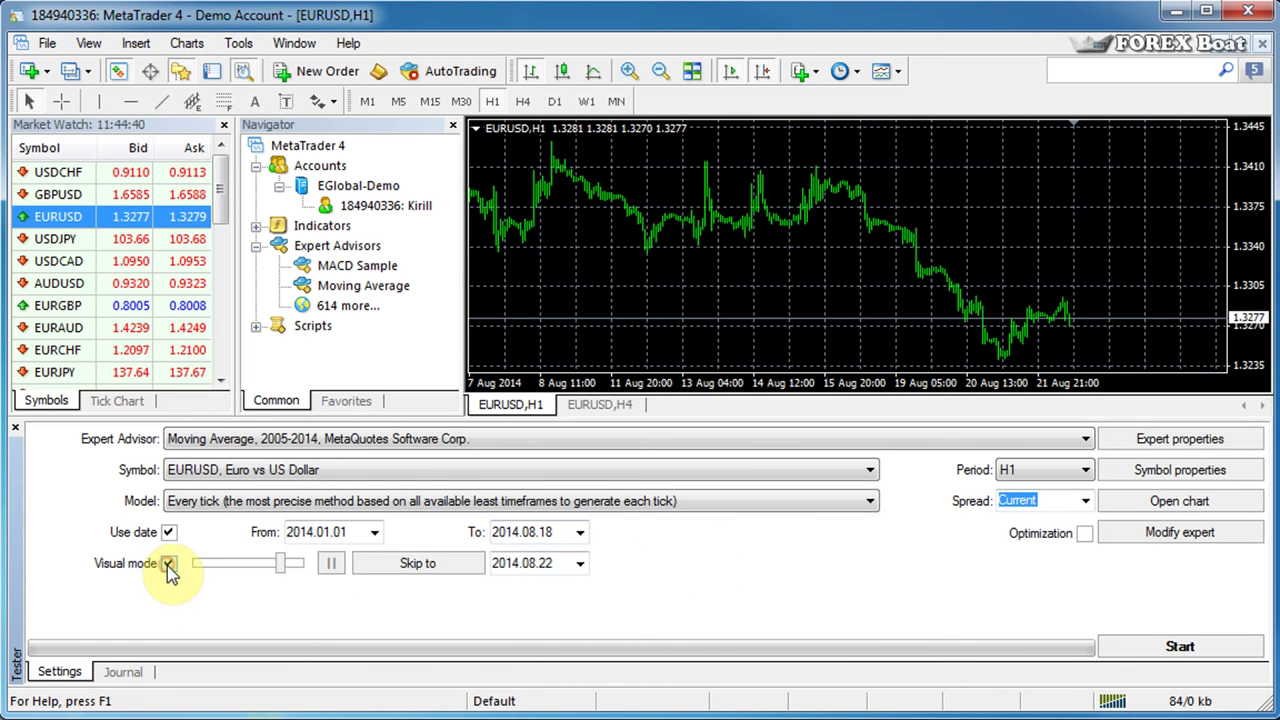
mouse_move(271, 569)
left_mouse_down()
mouse_move(247, 572)
mouse_move(286, 578)
mouse_move(293, 566)
left_mouse_up()
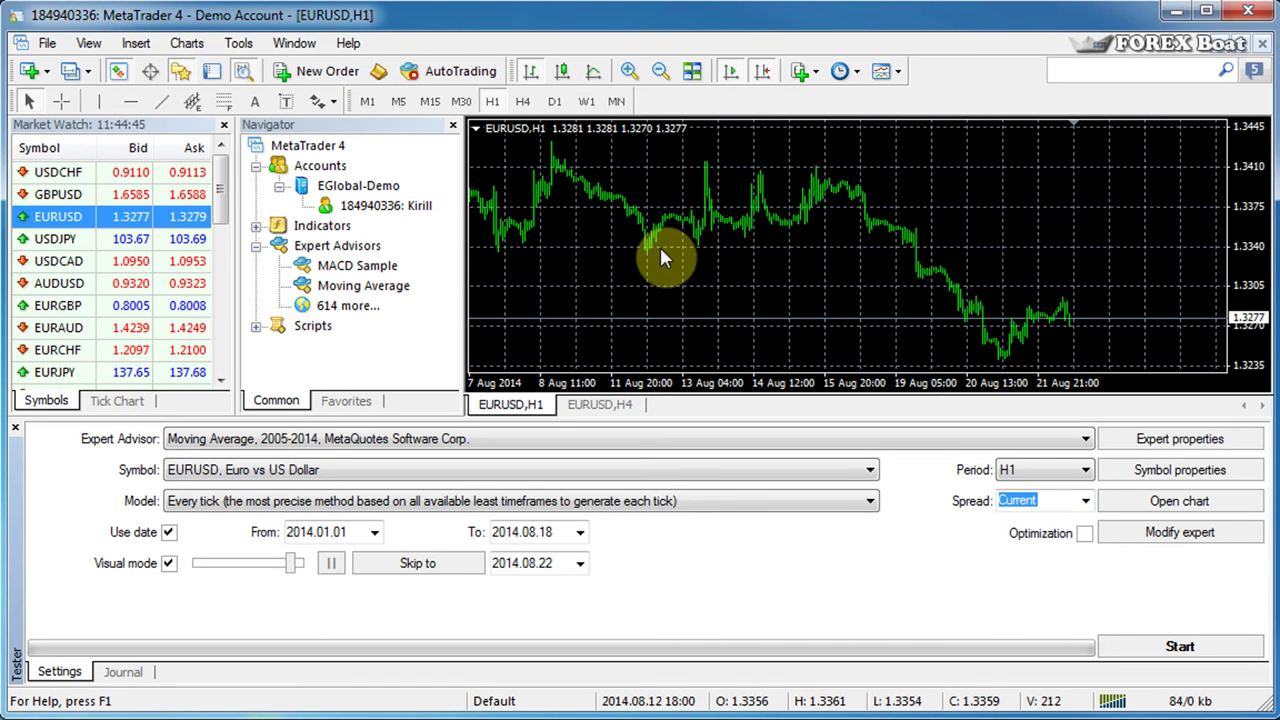
left_click(168, 564)
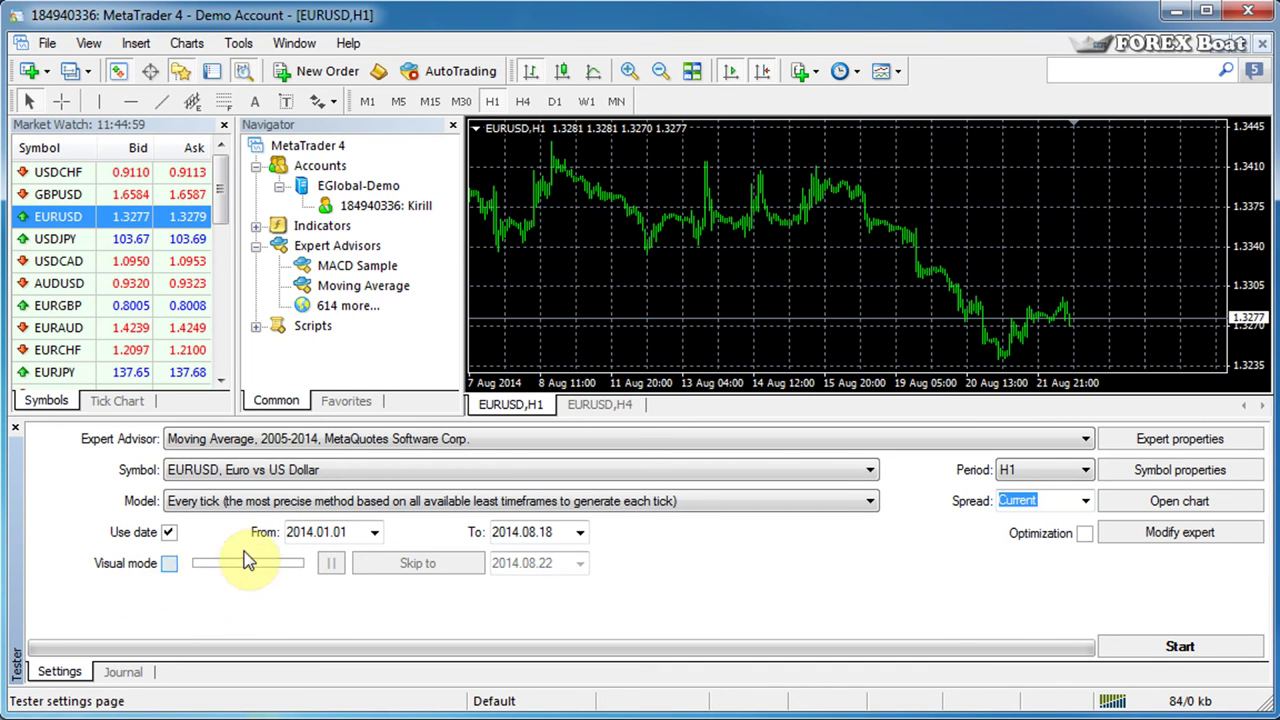
left_click(168, 564)
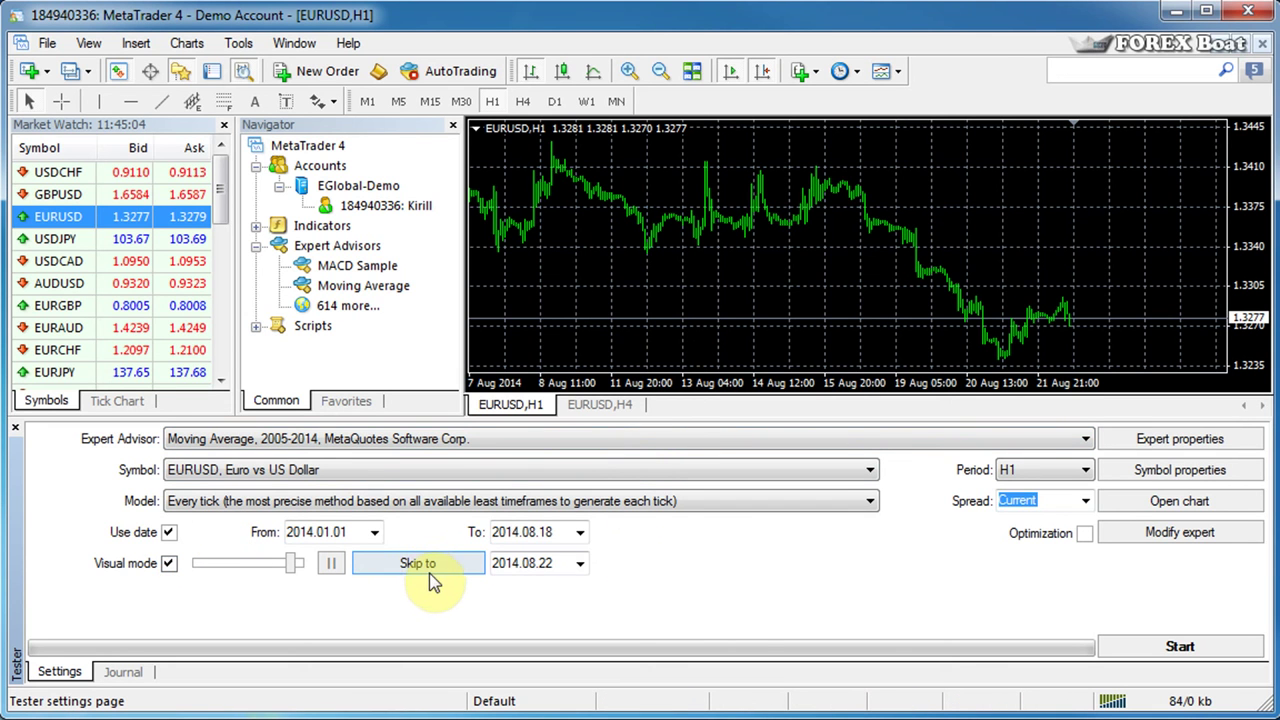
- Change the Skip to date from 2014.08.22 to 2014.06.02 in the calendar
left_click(582, 564)
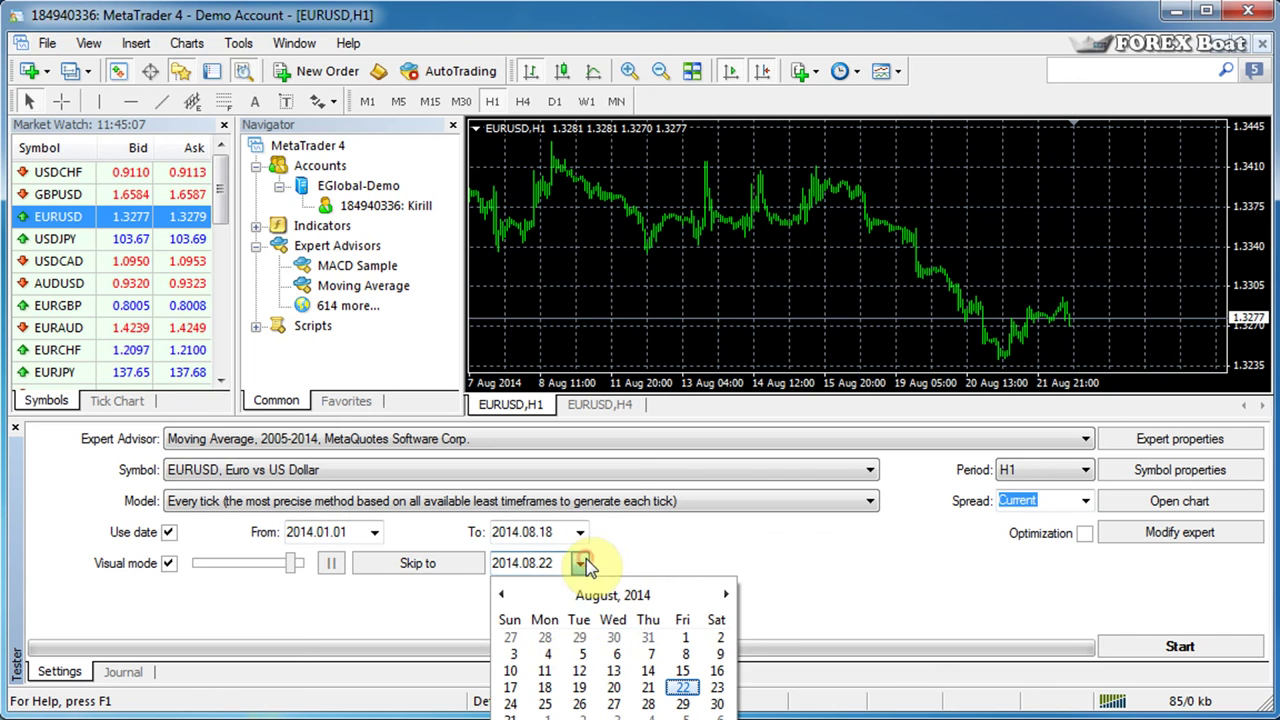
left_click(501, 595)
left_click(501, 595)
left_click(546, 655)
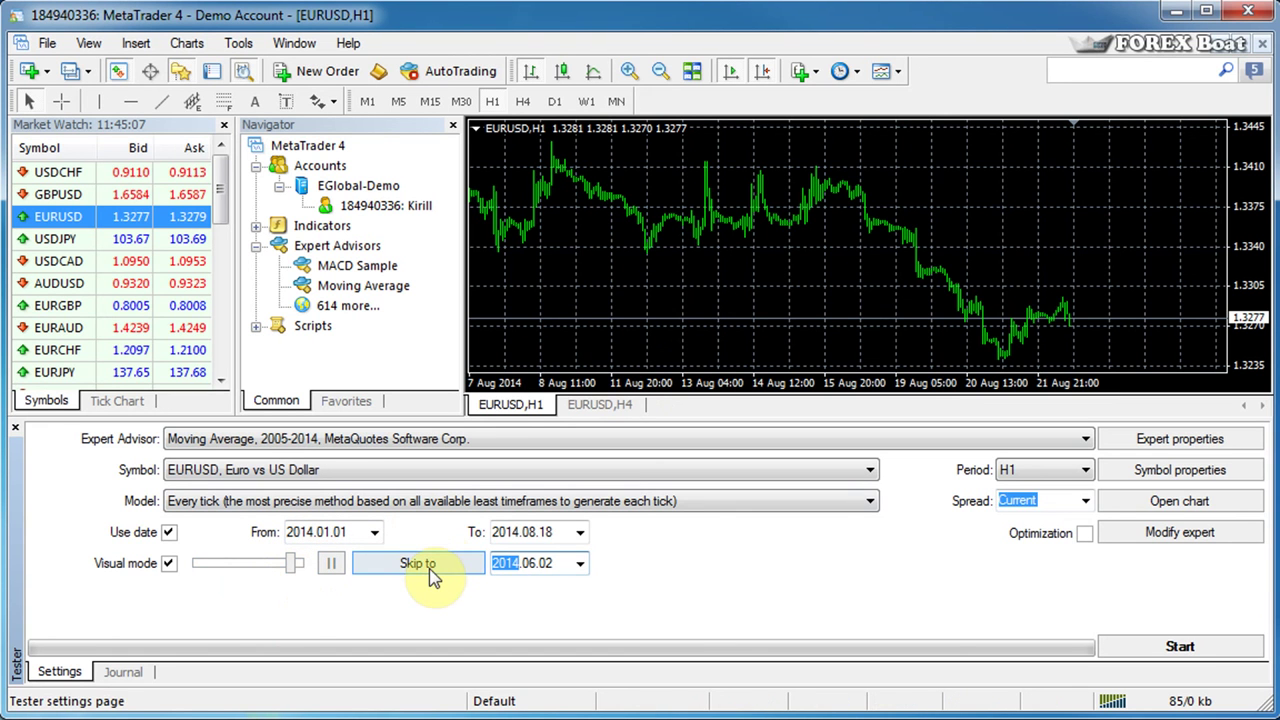
- Set the Spread to 4 by choosing 5 from the list and overtyping it
left_click(1085, 501)
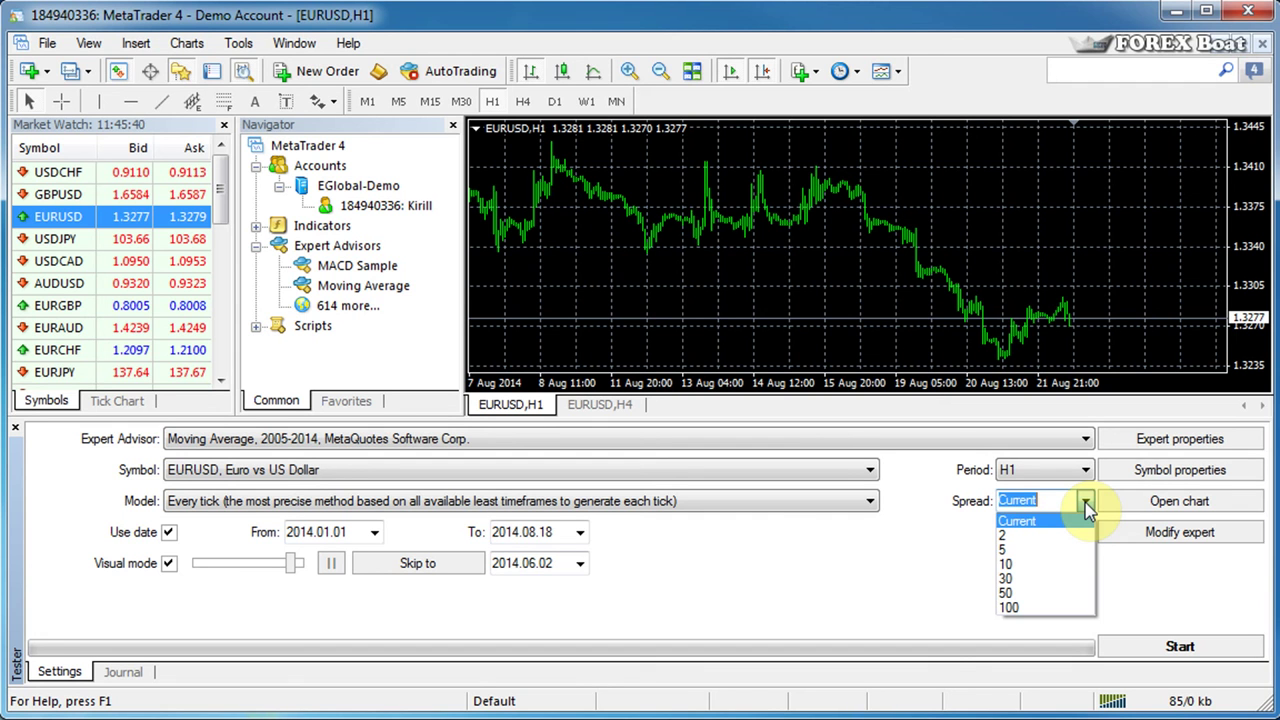
left_click(975, 590)
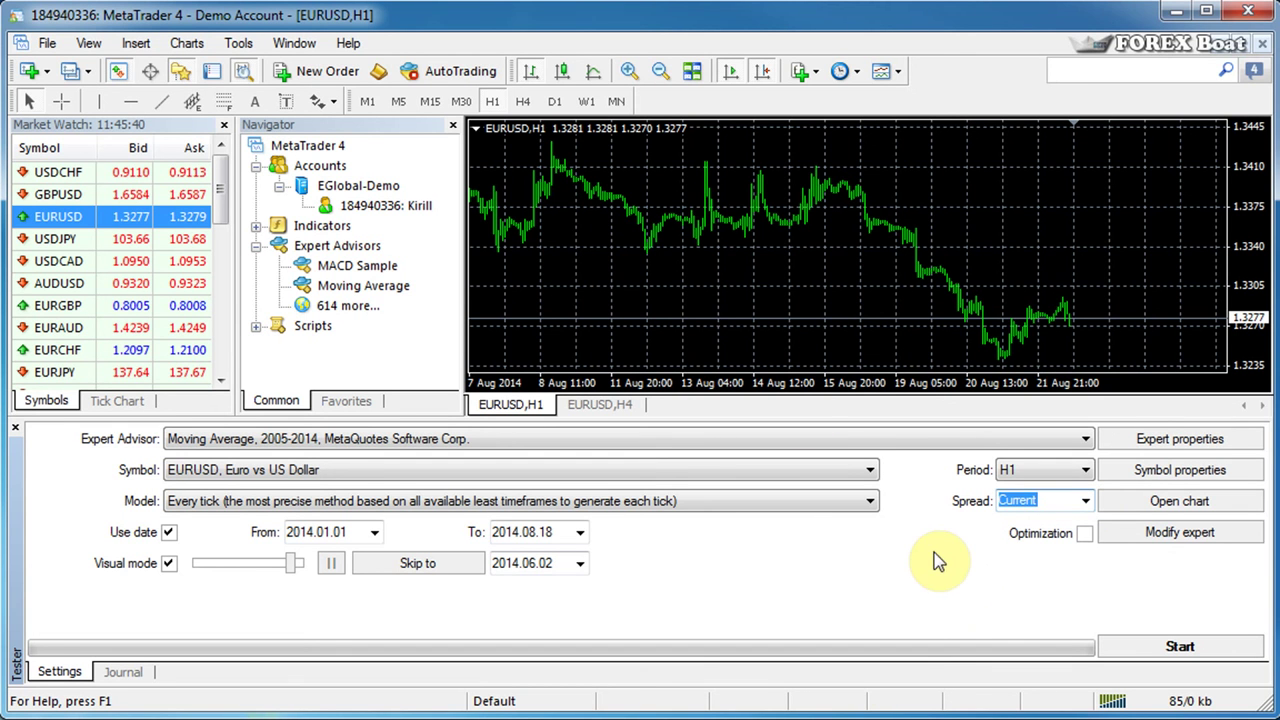
left_click(1085, 501)
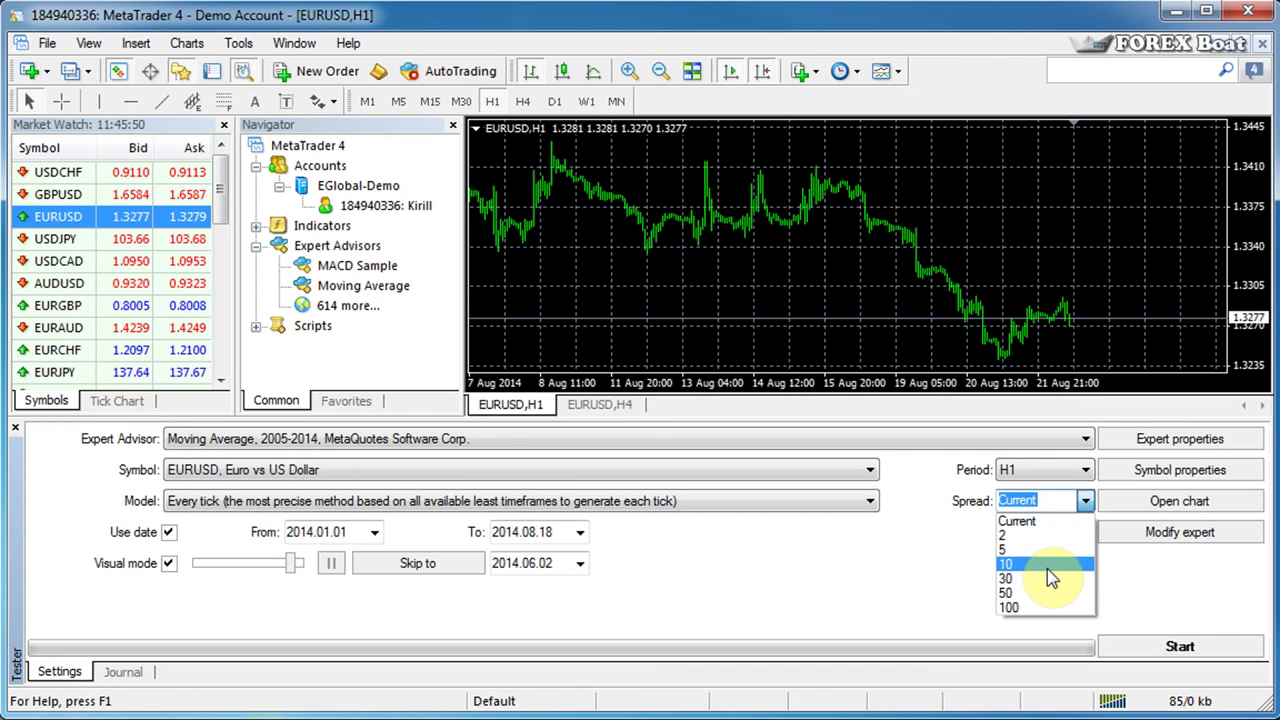
left_click(930, 557)
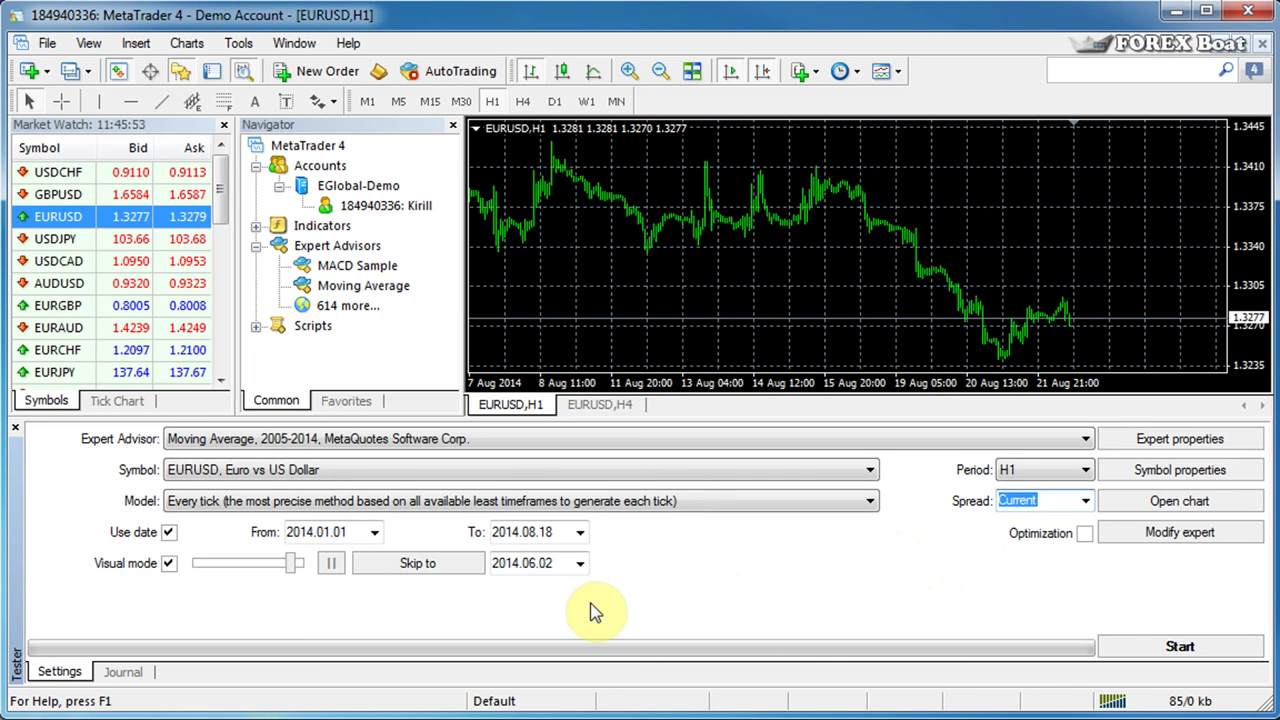
mouse_move(203, 230)
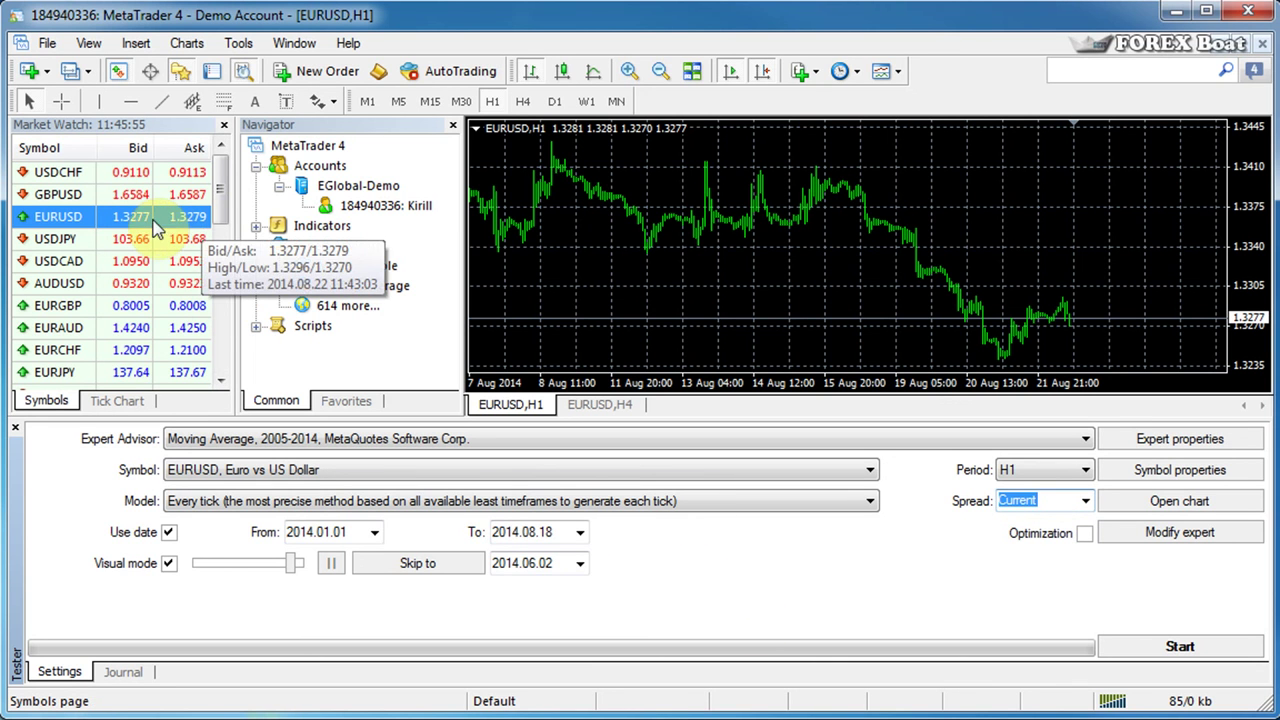
left_click(1085, 501)
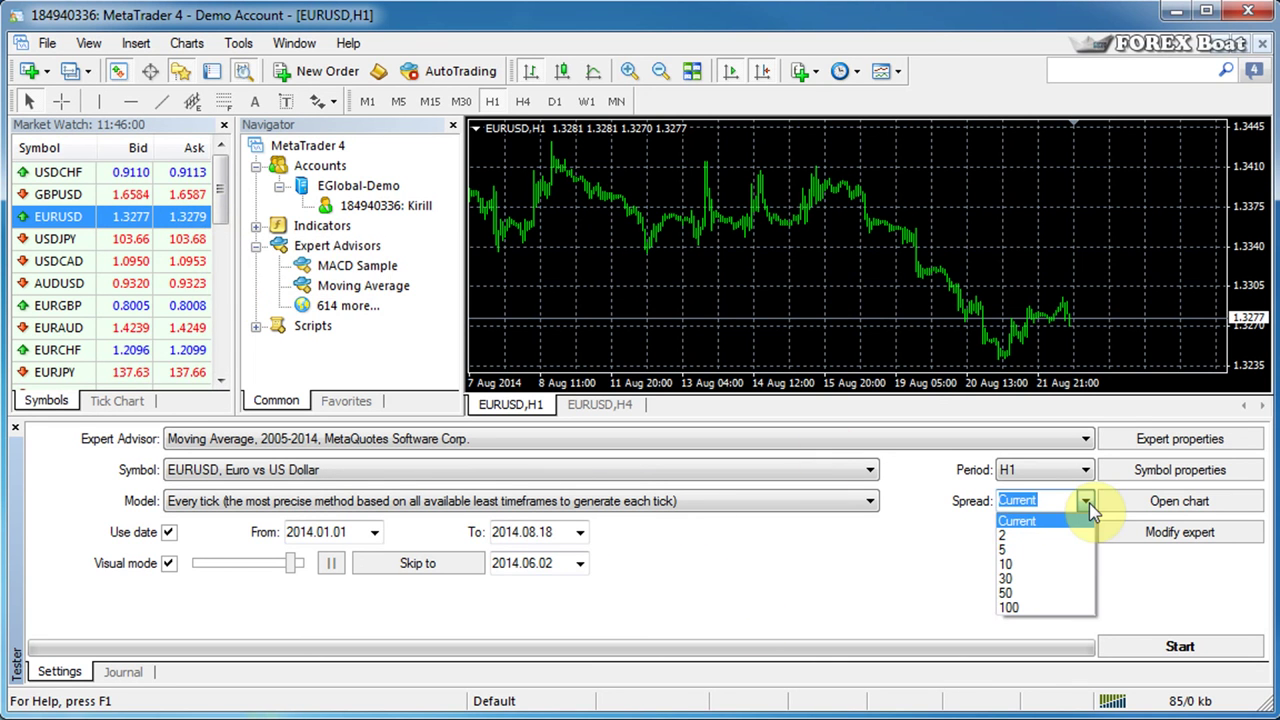
left_click(1058, 549)
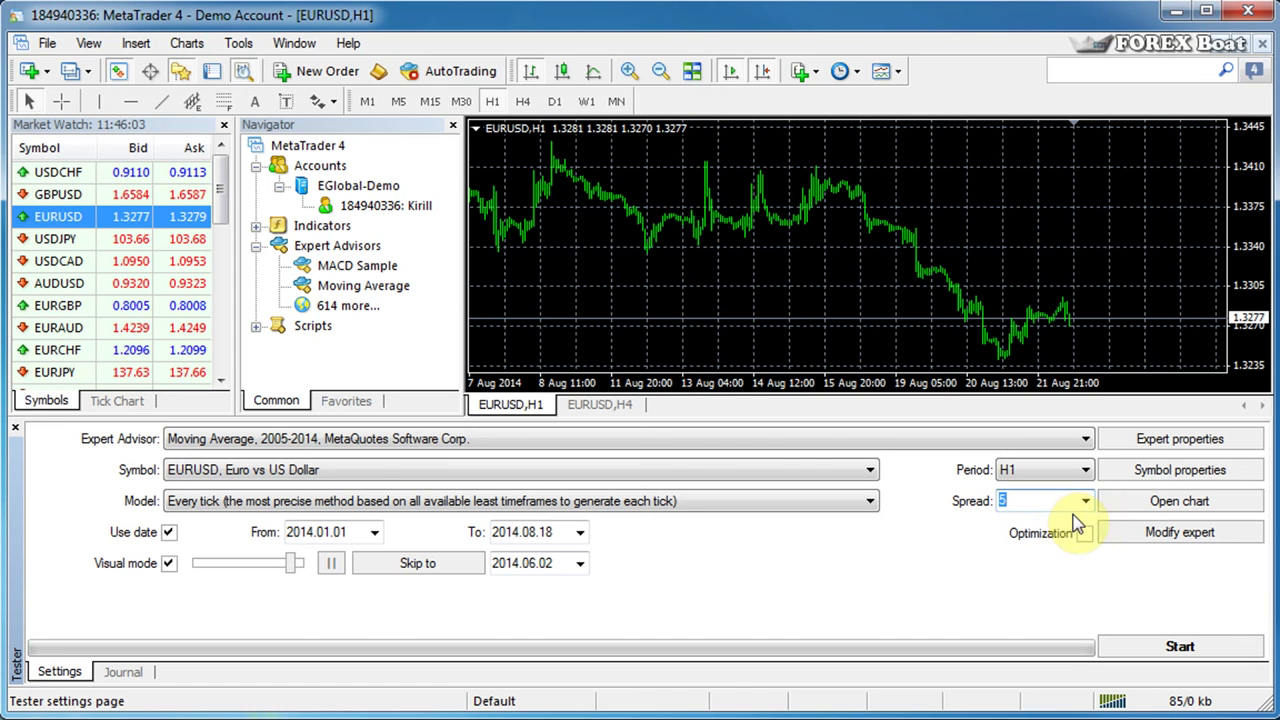
type("4")
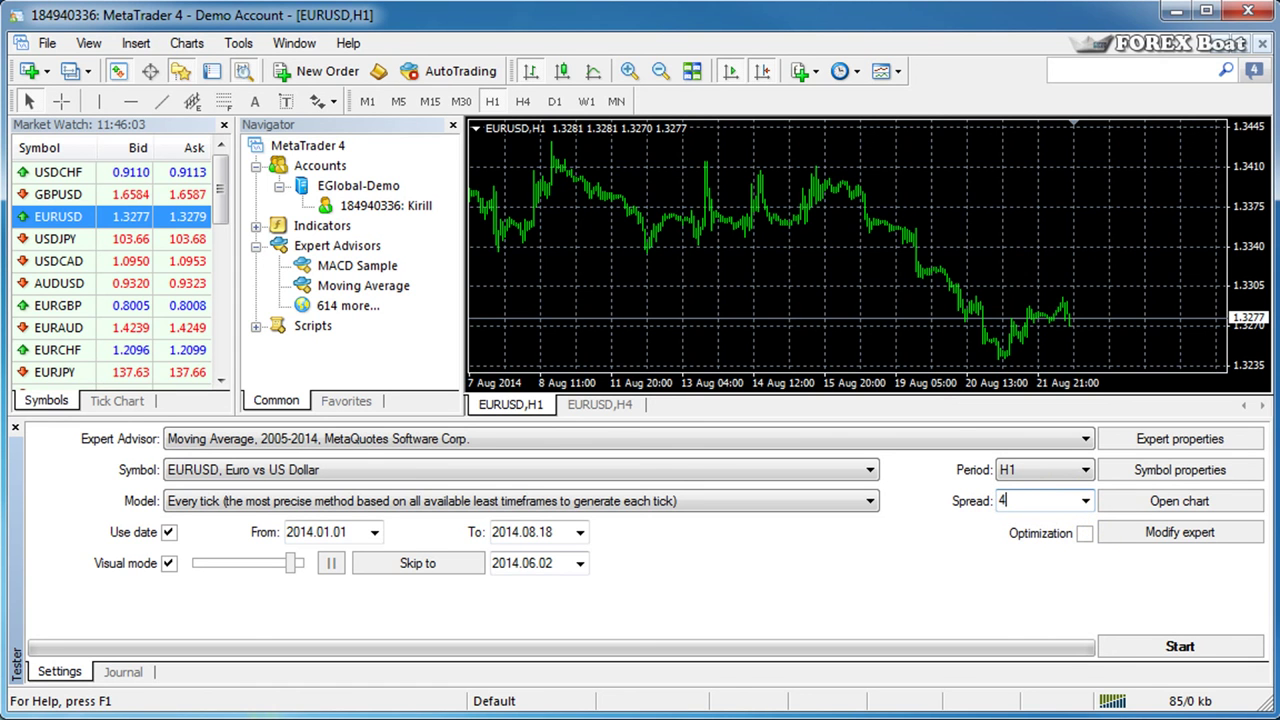
left_click(1086, 501)
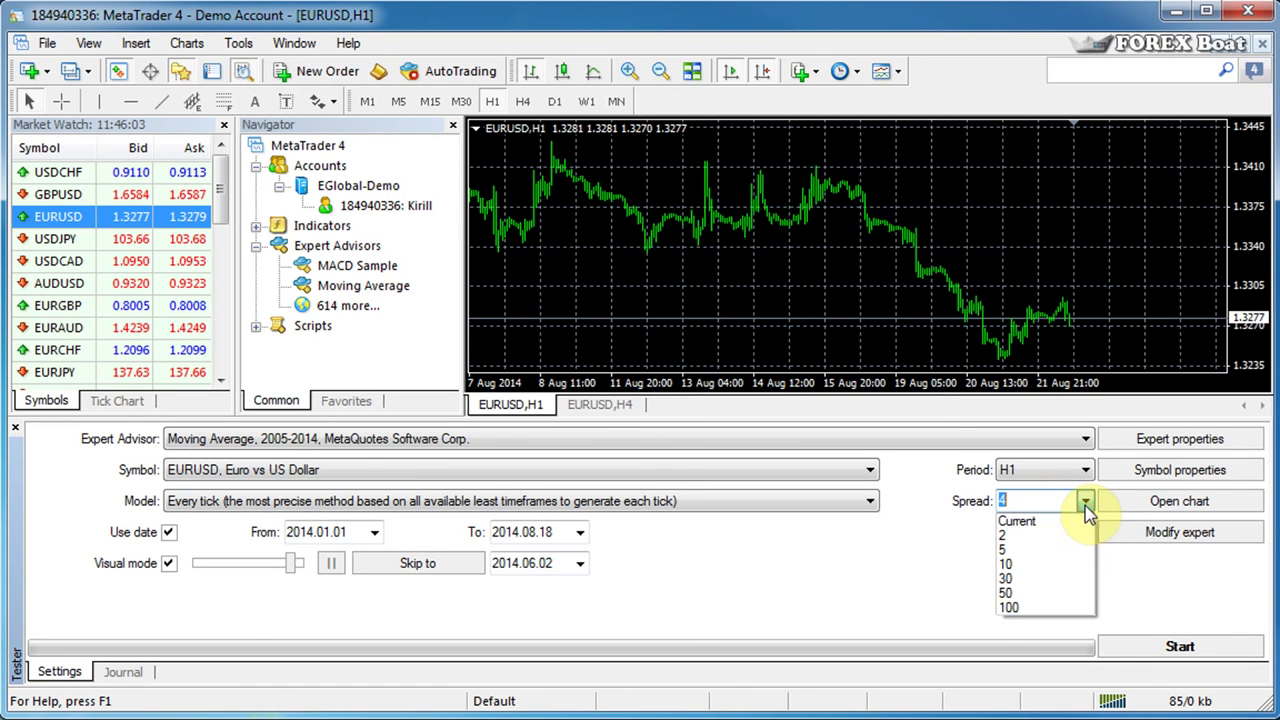
left_click(1086, 501)
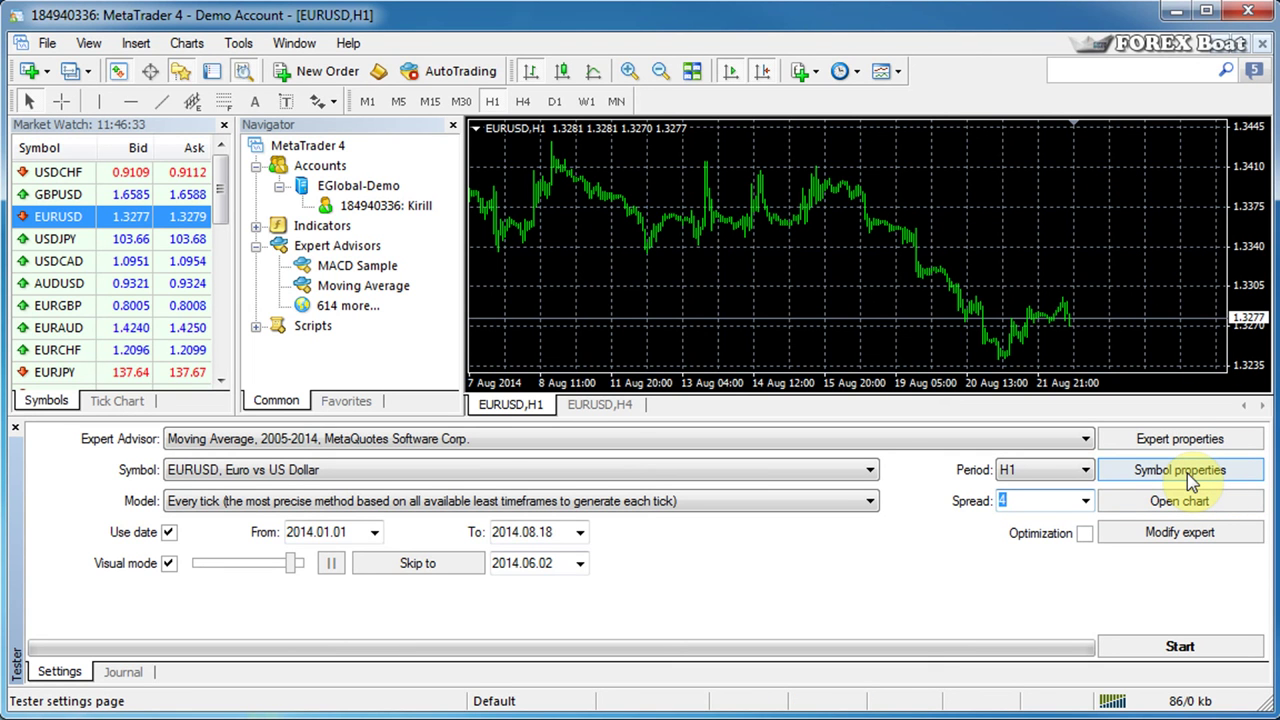
left_click(1242, 442)
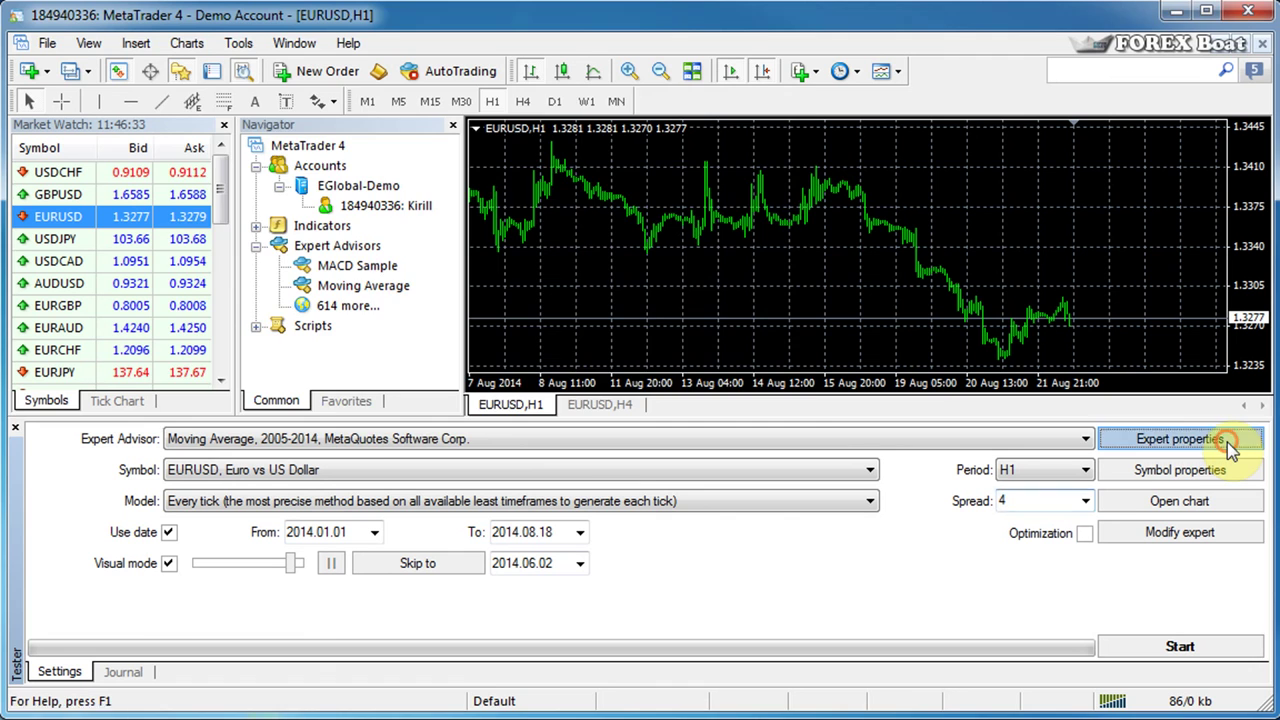
left_click(272, 148)
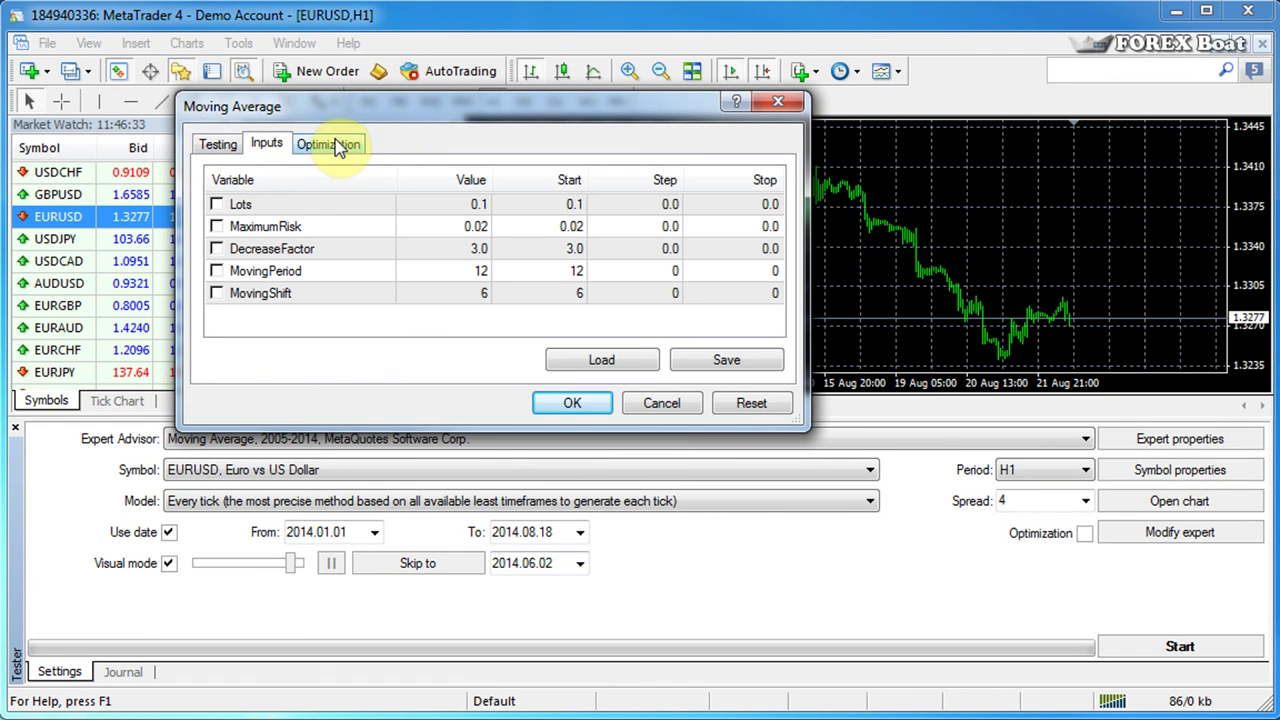
left_click(338, 146)
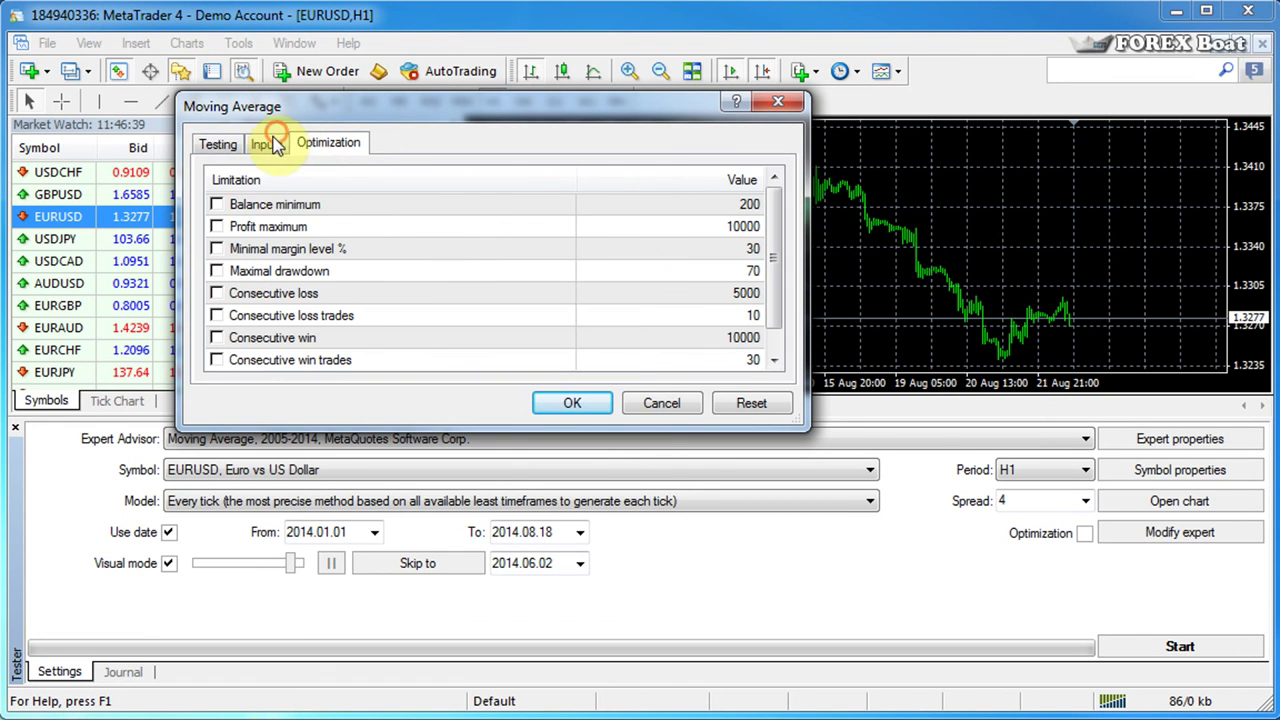
left_click(240, 147)
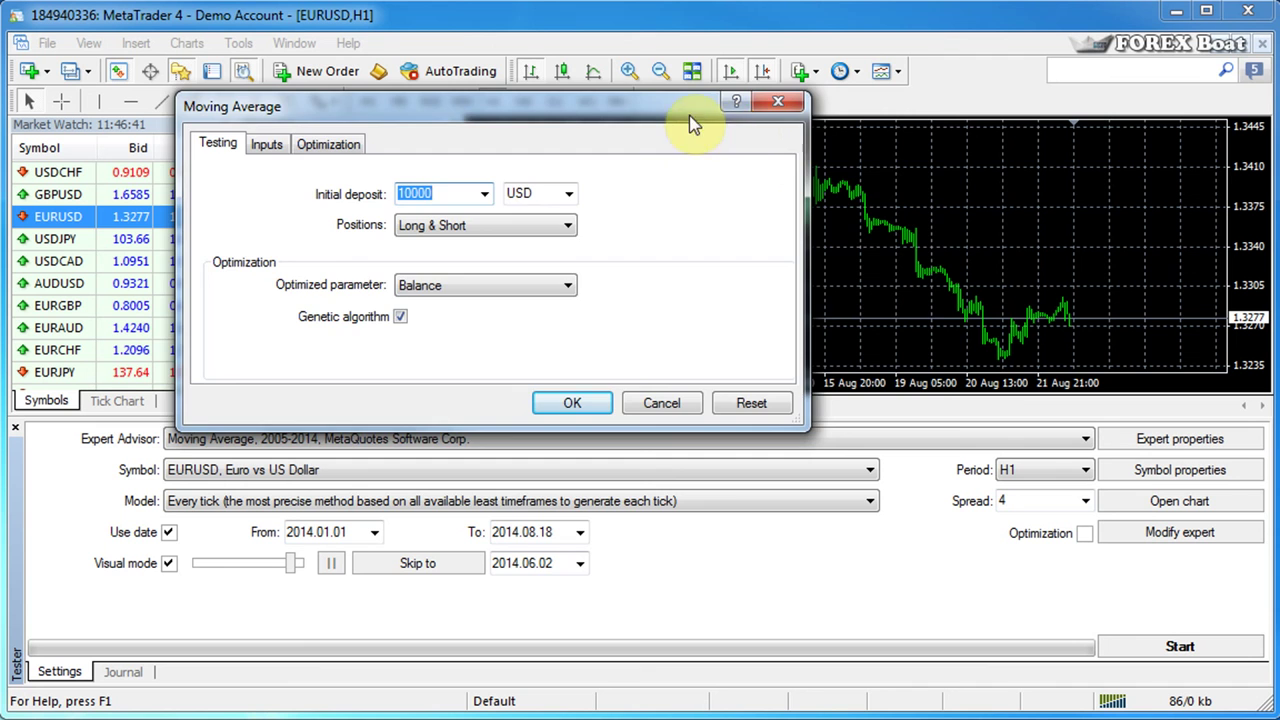
left_click_drag(662, 102, 793, 175)
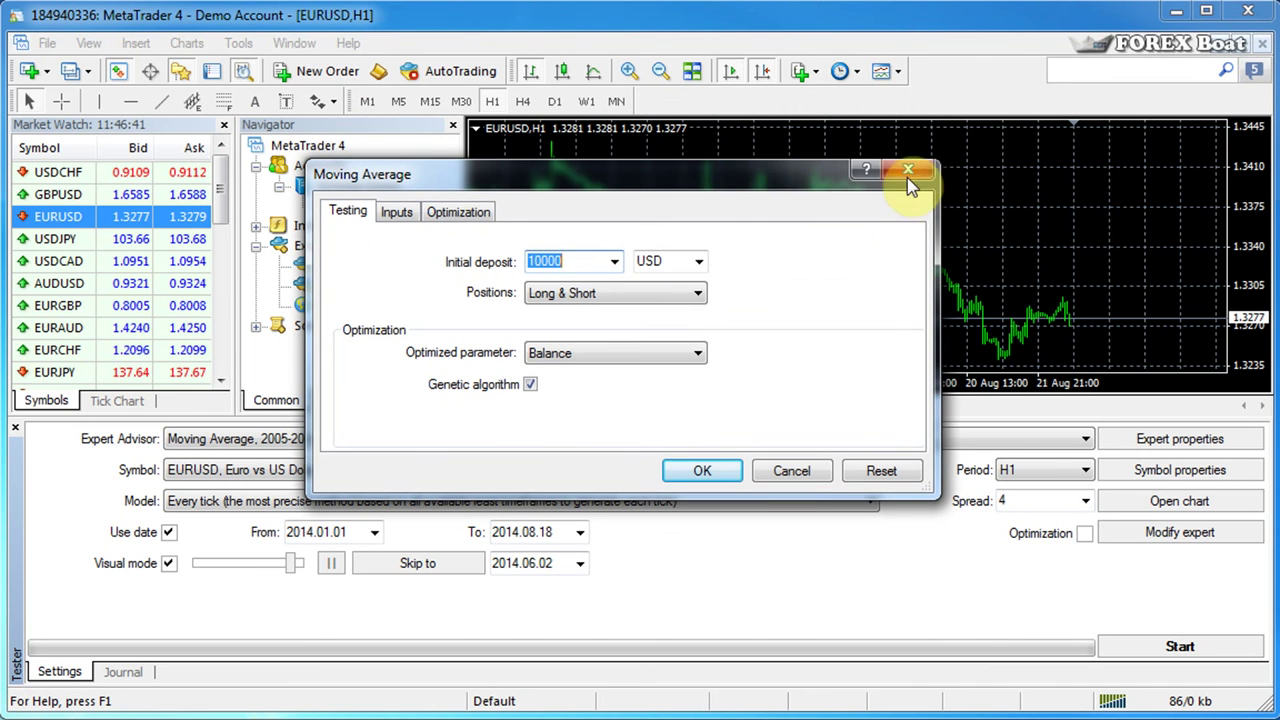
left_click(911, 173)
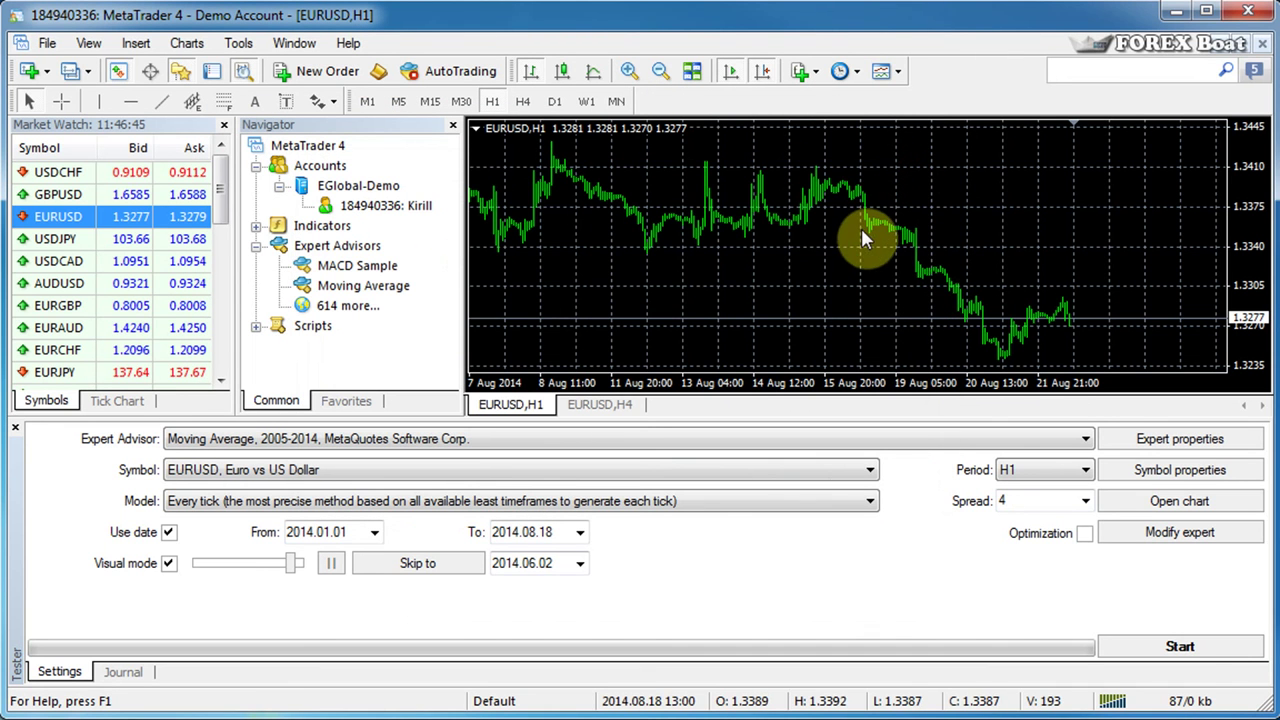